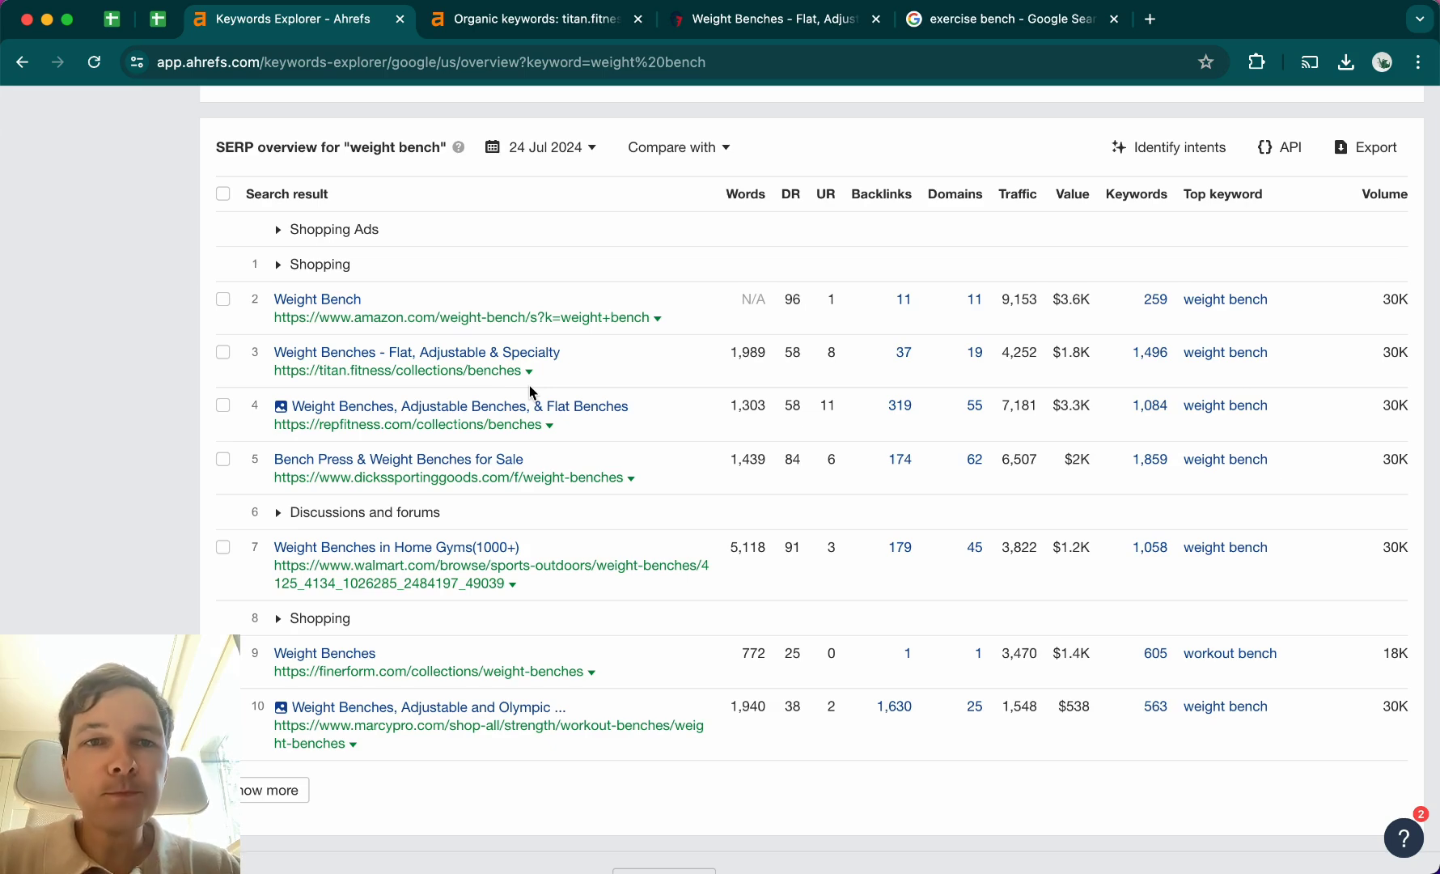
Scroll back up to the 'weight bench' overview showing difficulty 13 and 32K search volume.
{"action": "scroll", "coordinate": [529, 391], "scroll_direction": "up", "scroll_amount": 20}
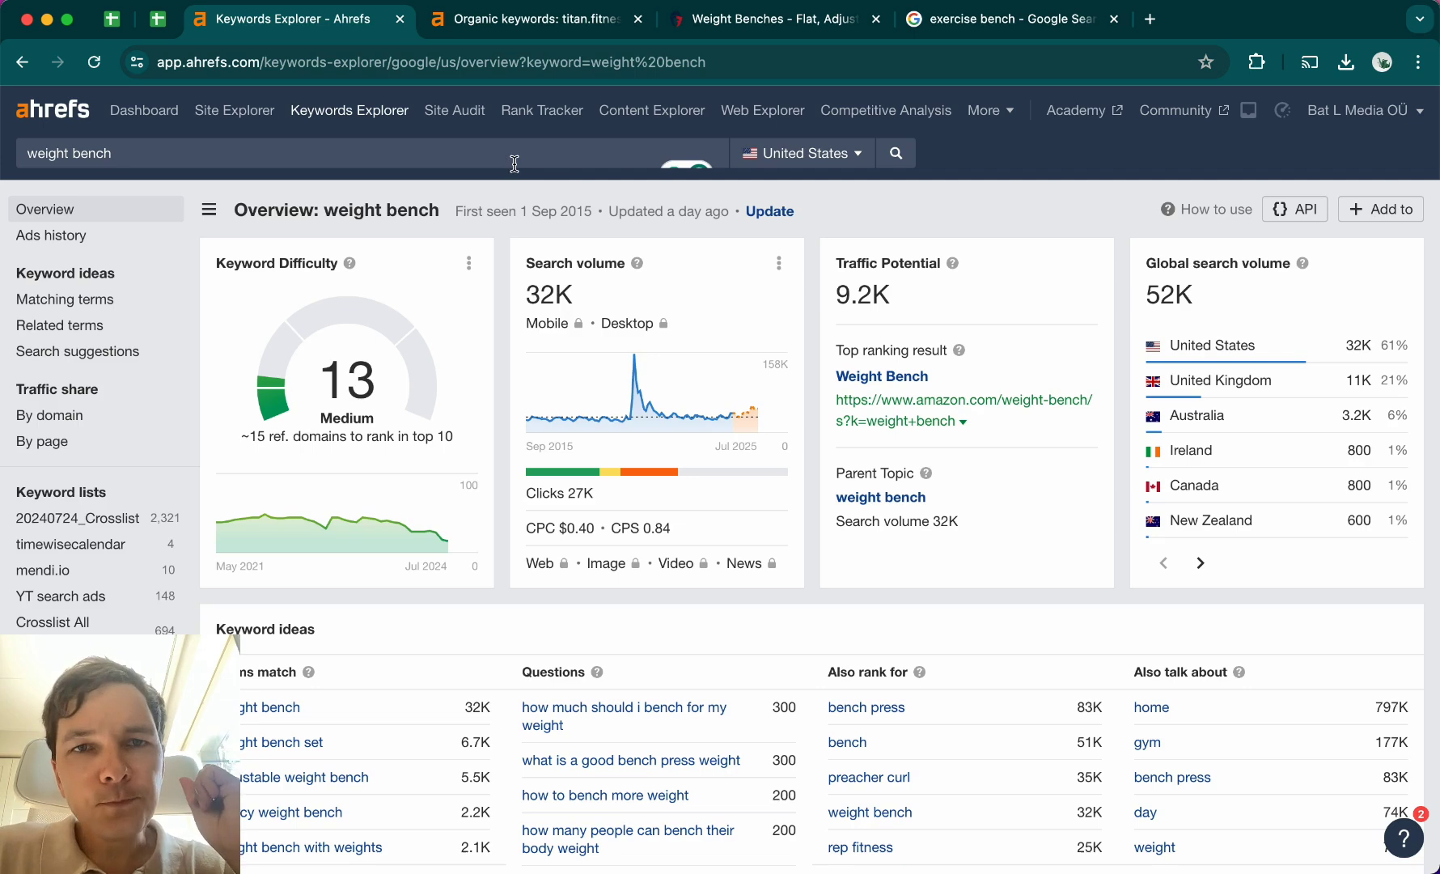
Bring up the Titan Fitness Weight Benches page and select its 'Weight Benches' H1 heading.
{"action": "left_click", "coordinate": [788, 23]}
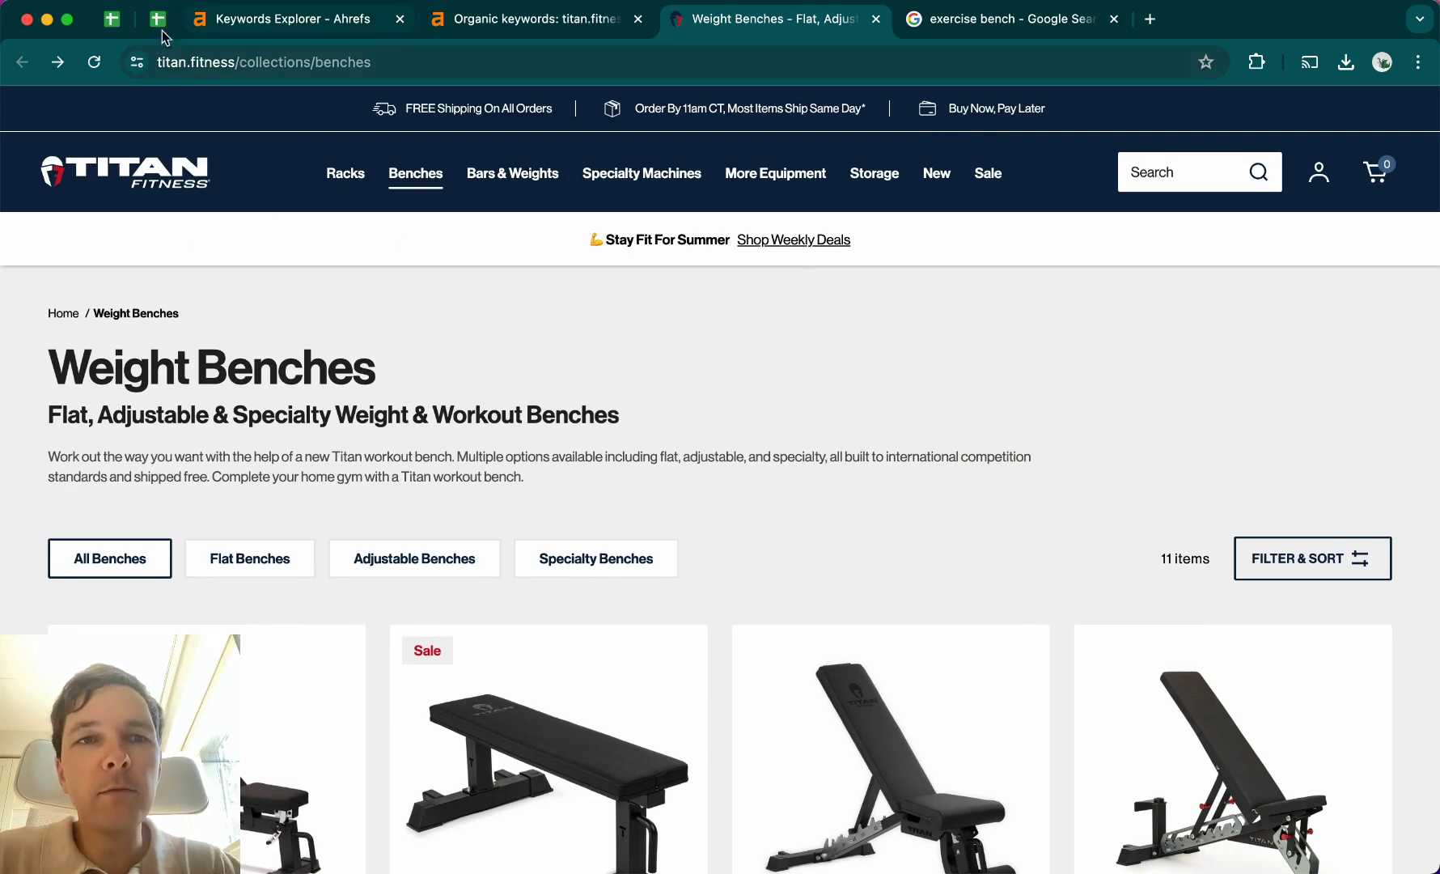
{"action": "scroll", "coordinate": [380, 558], "scroll_direction": "down", "scroll_amount": 5}
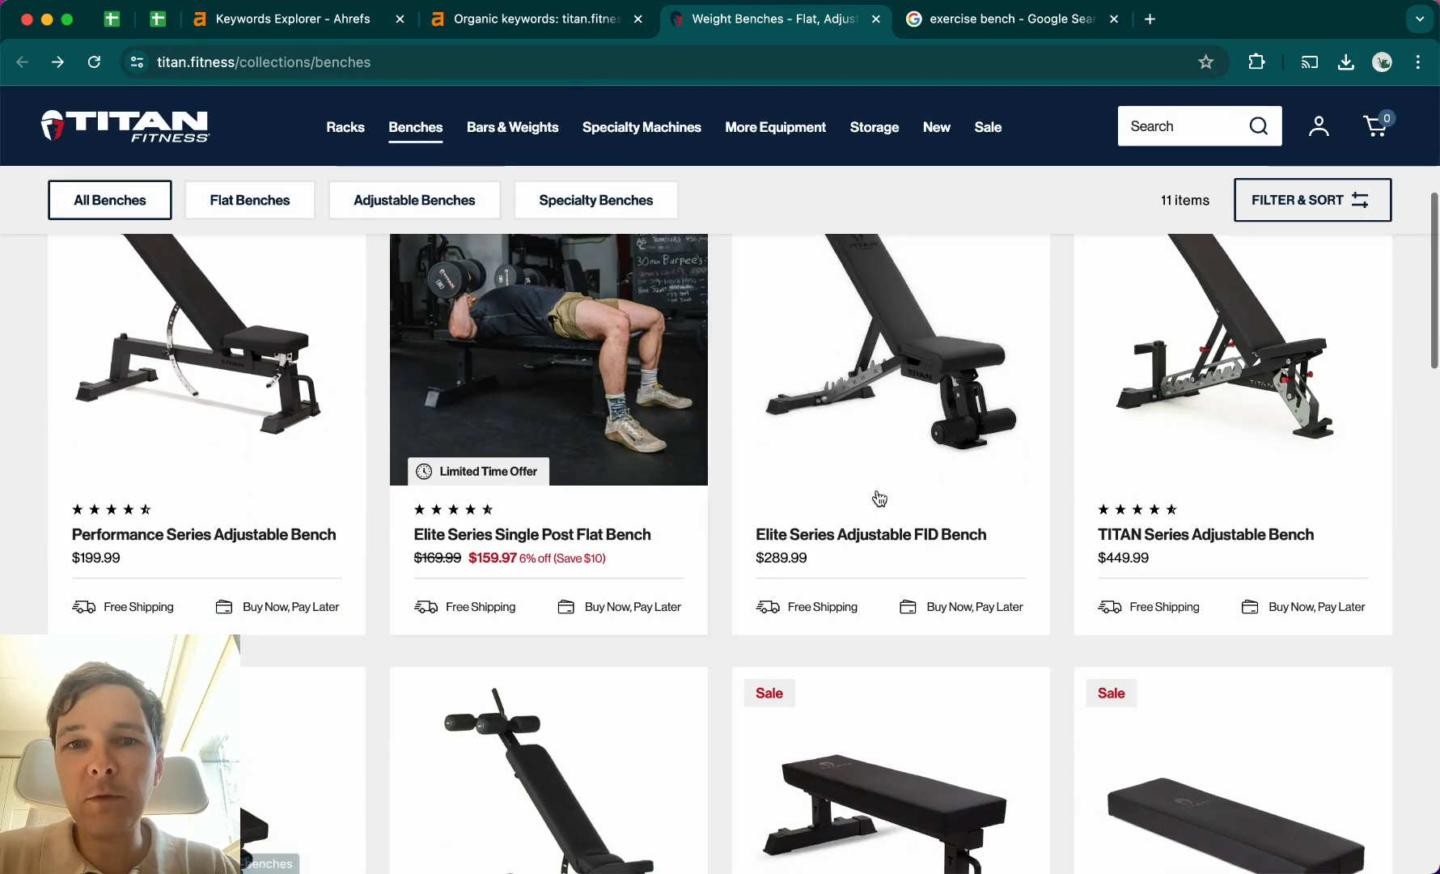
{"action": "scroll", "coordinate": [486, 493], "scroll_direction": "up", "scroll_amount": 5}
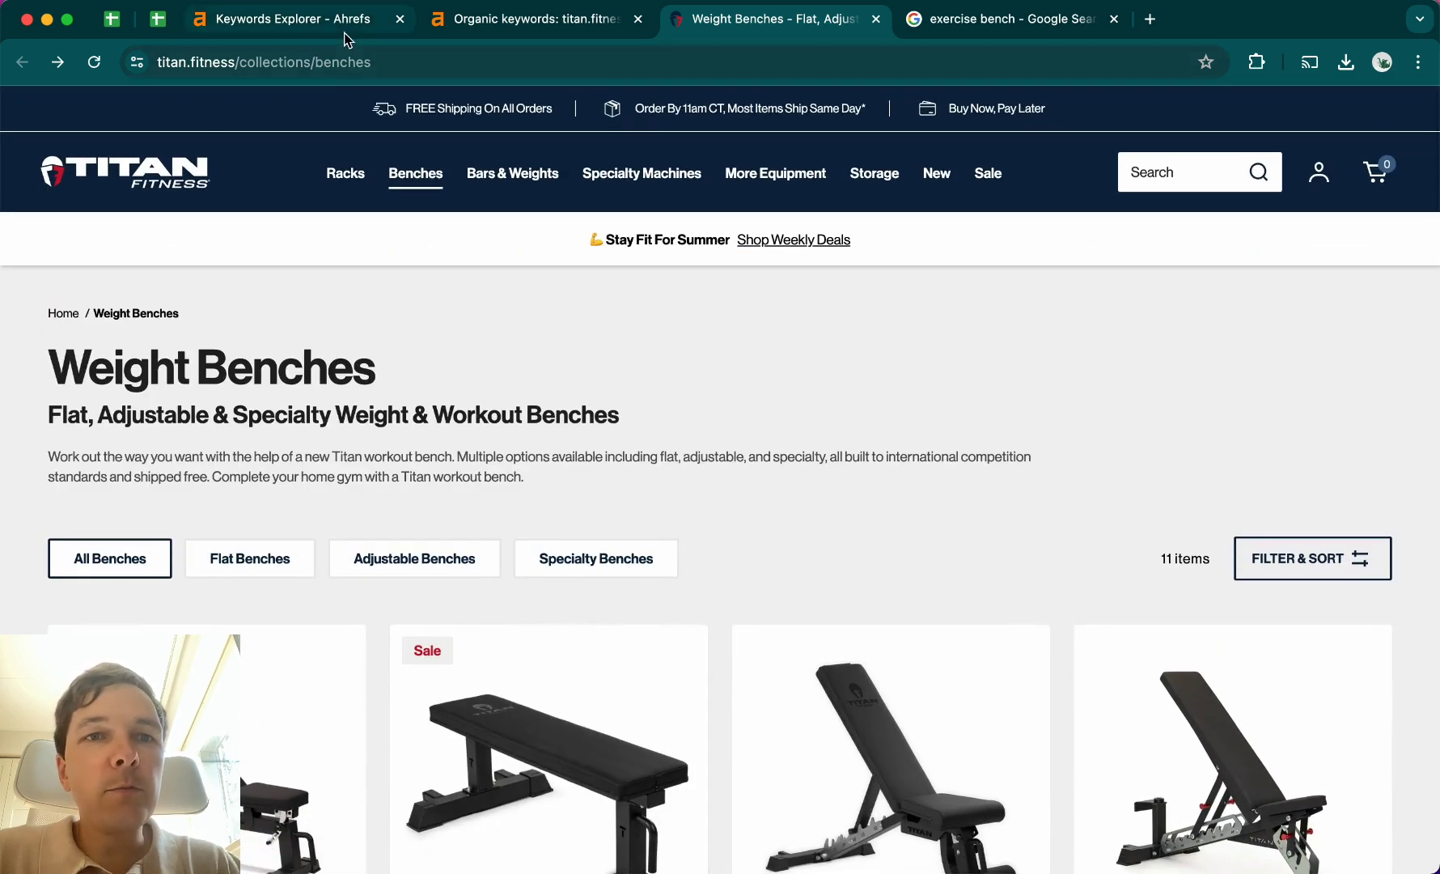
{"action": "right_click", "coordinate": [584, 389]}
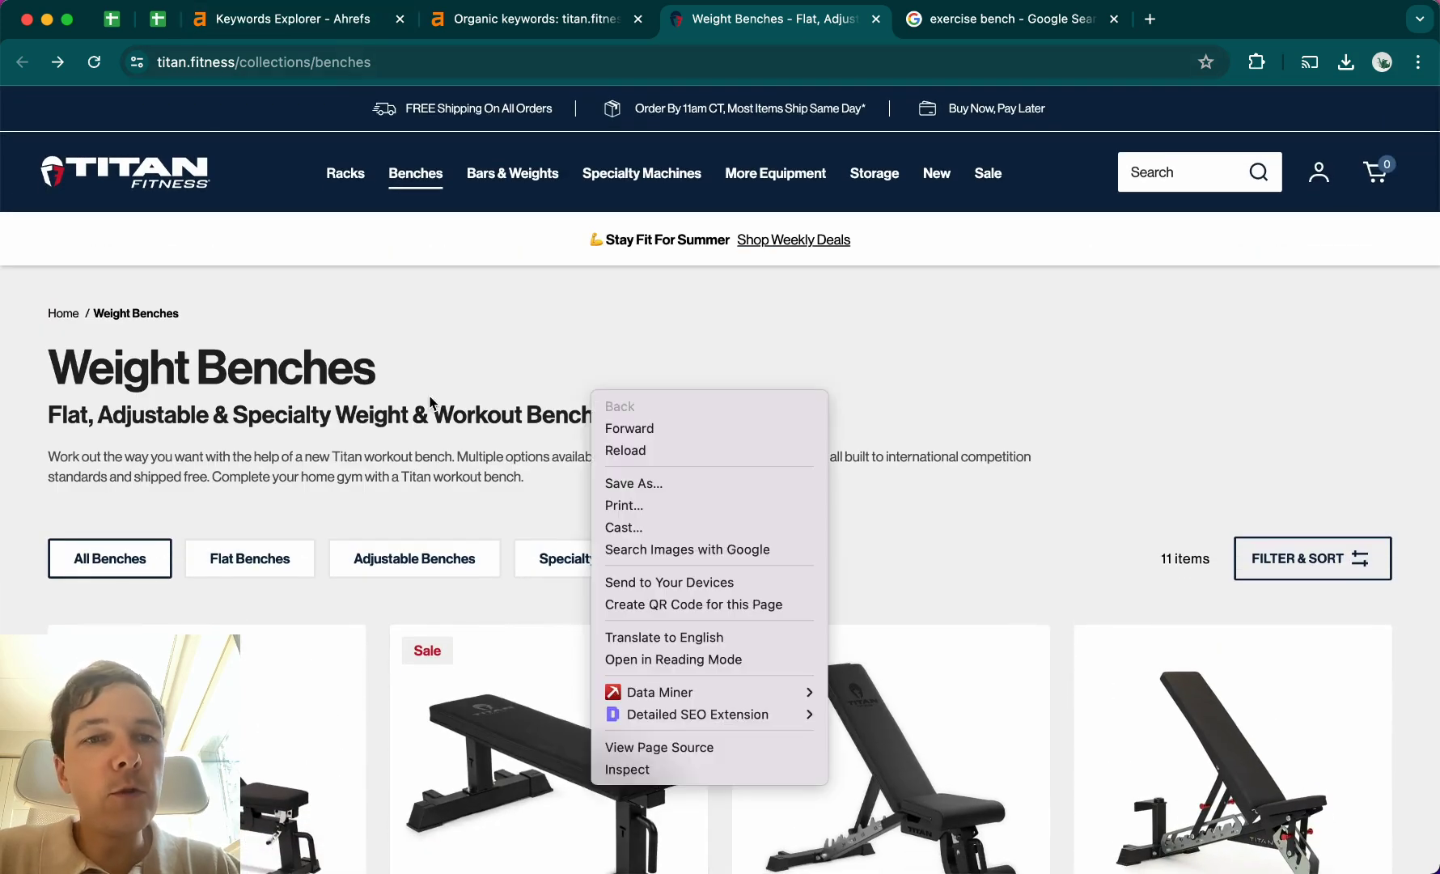
{"action": "triple_click", "coordinate": [322, 374]}
{"action": "triple_click", "coordinate": [321, 375]}
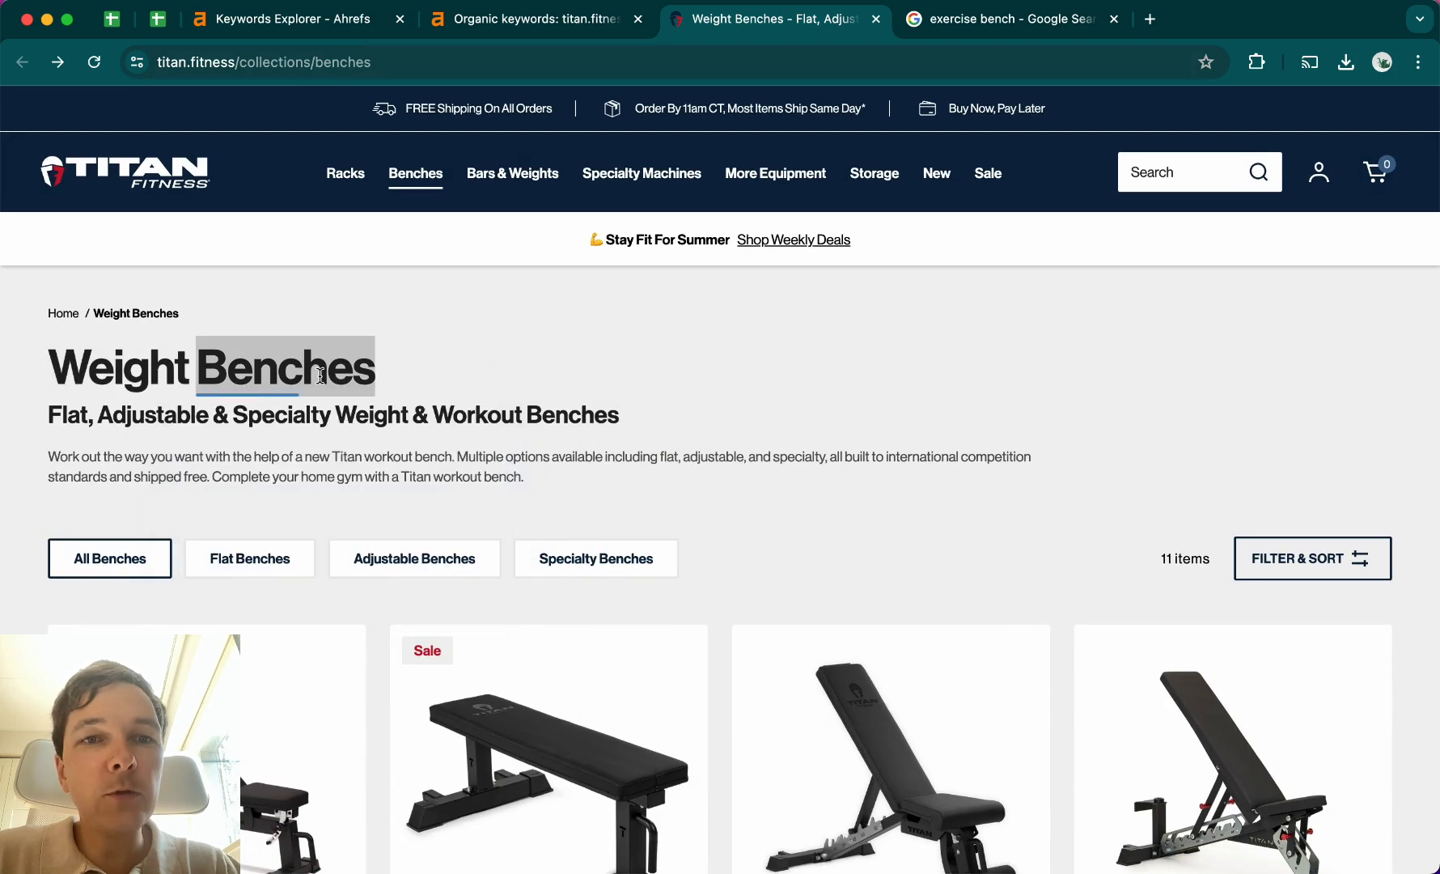
{"action": "left_click", "coordinate": [499, 364]}
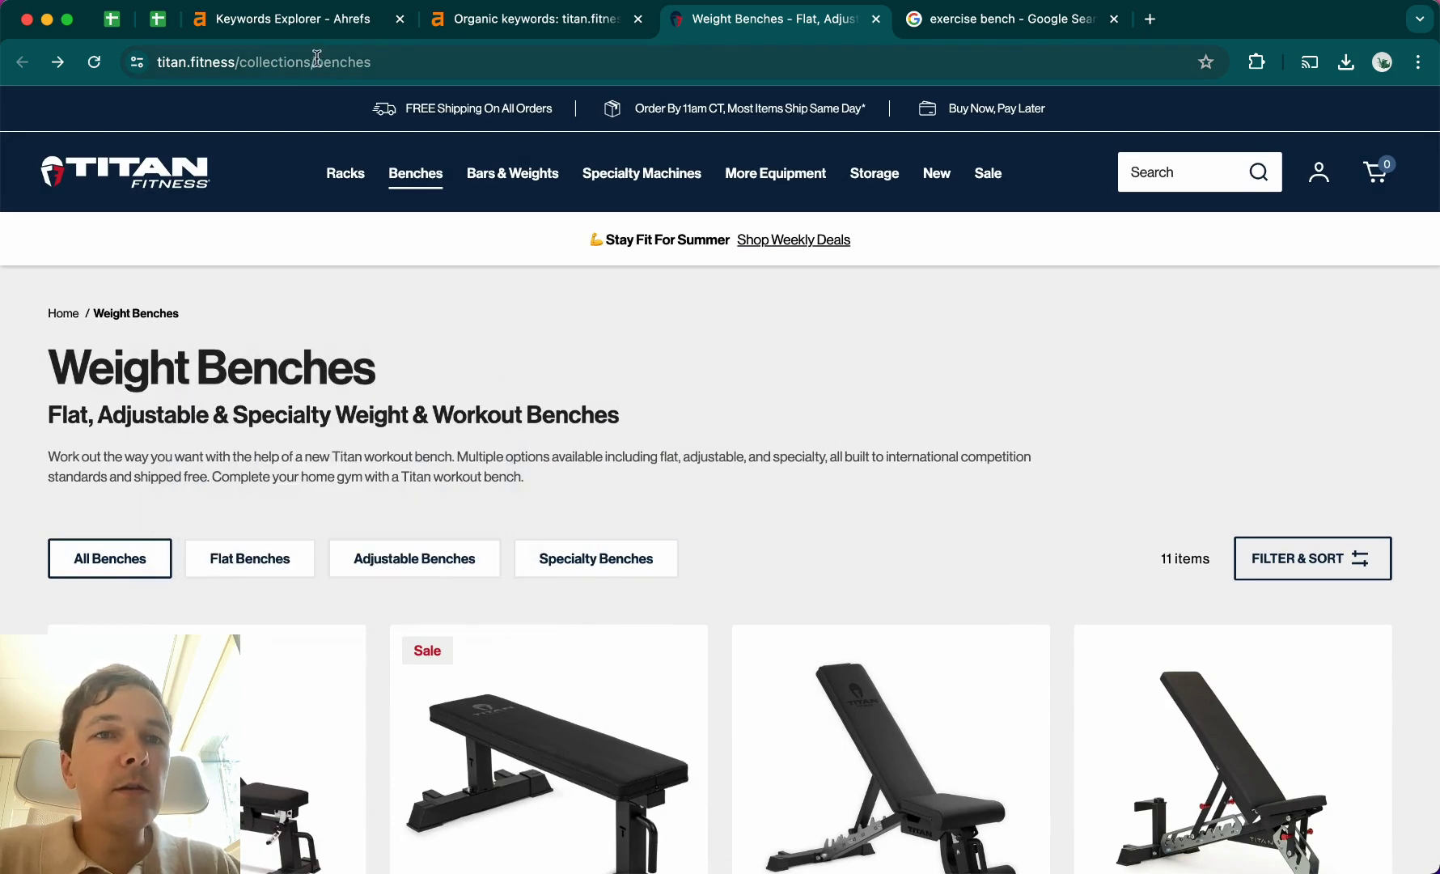
Compare the '/benches' URL ending with the 'Weight Benches' heading by highlighting each.
{"action": "left_click_drag", "start_coordinate": [317, 62], "coordinate": [430, 64]}
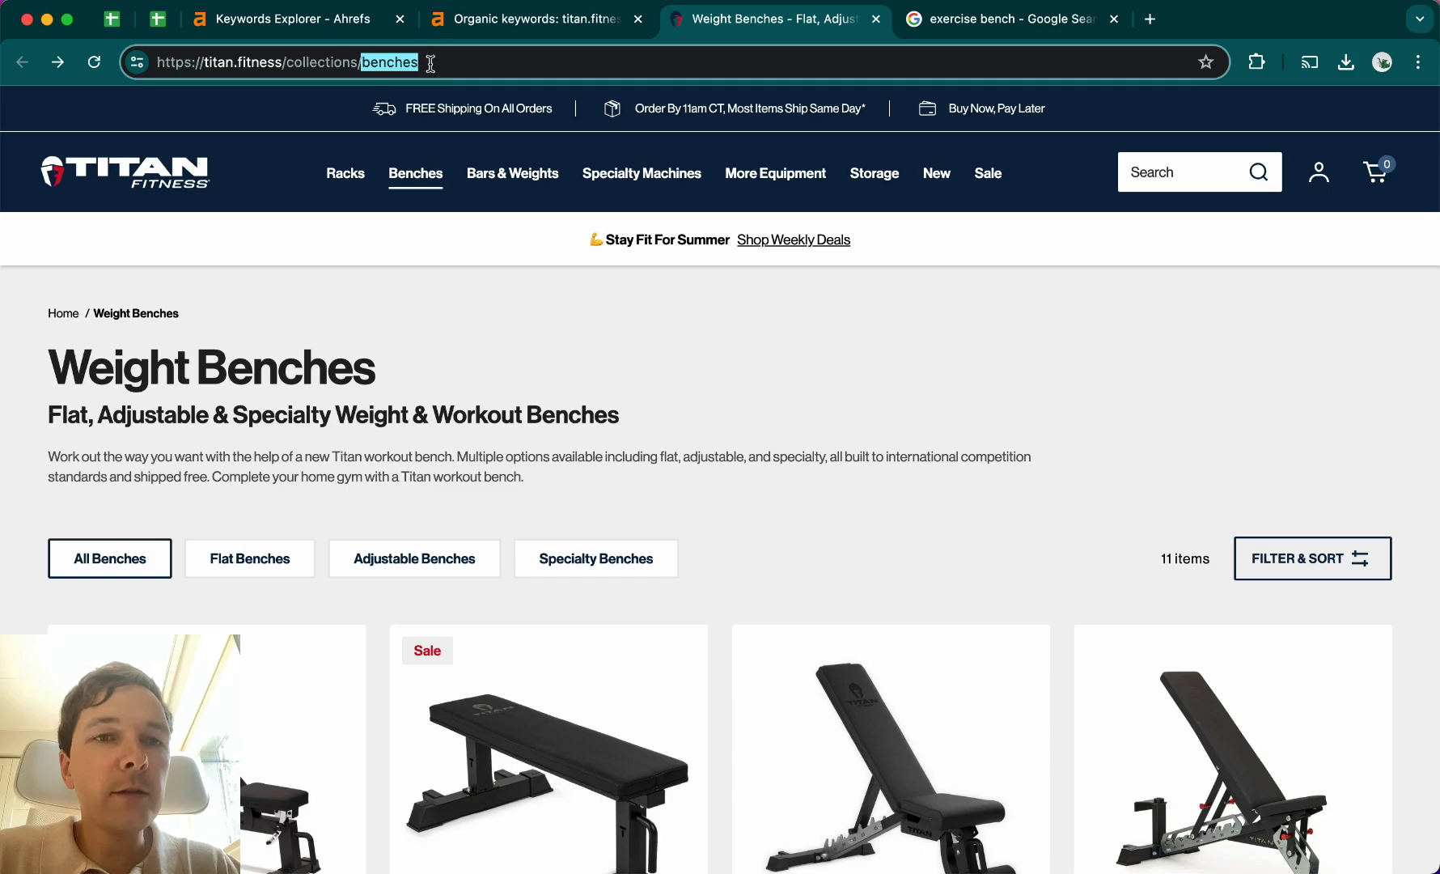
{"action": "triple_click", "coordinate": [322, 375]}
{"action": "left_click", "coordinate": [431, 375]}
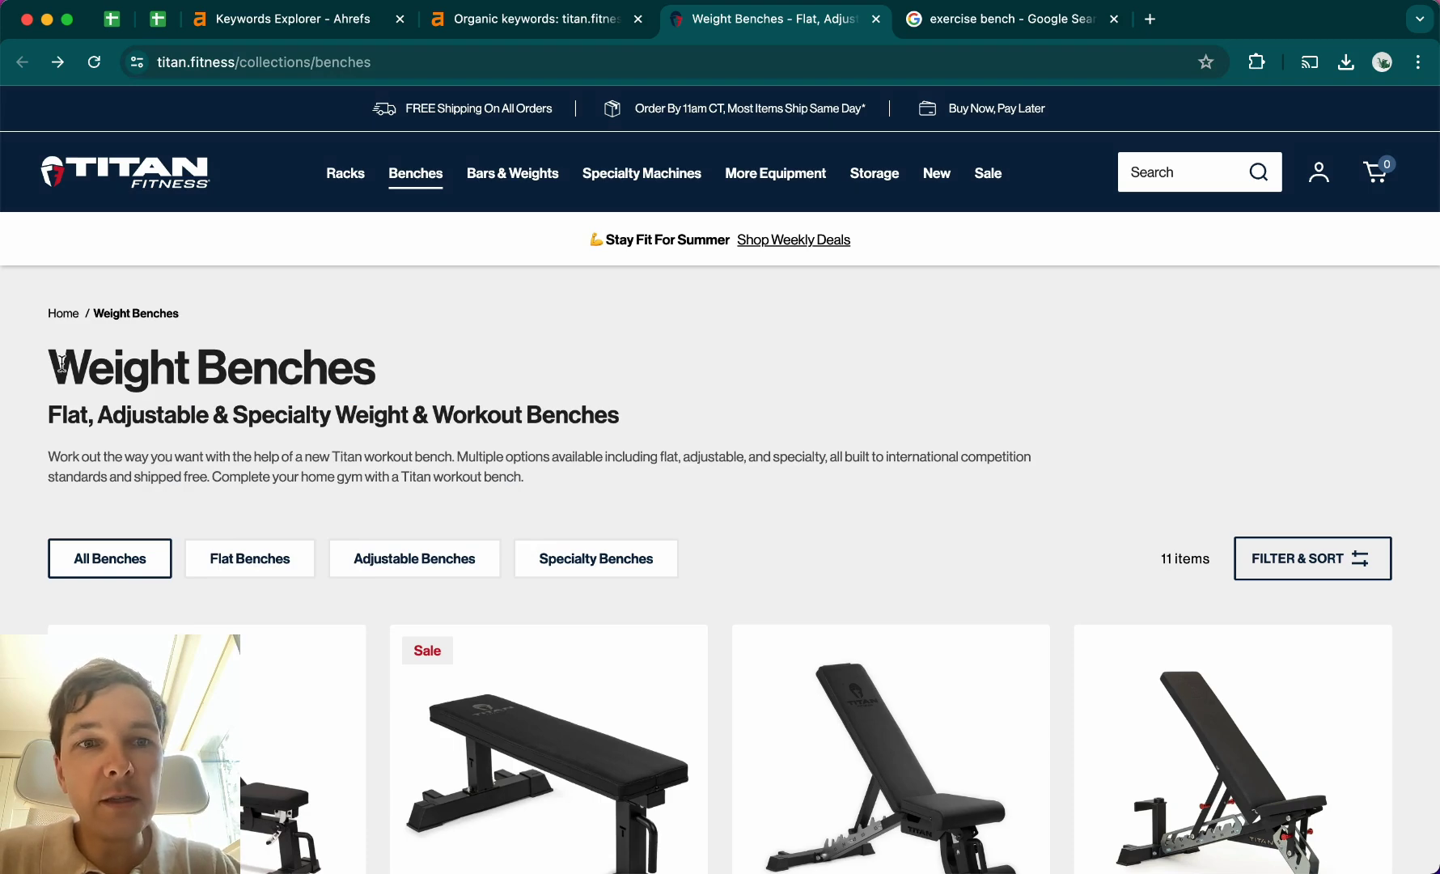
{"action": "left_click_drag", "start_coordinate": [50, 365], "coordinate": [365, 362]}
{"action": "triple_click", "coordinate": [291, 370]}
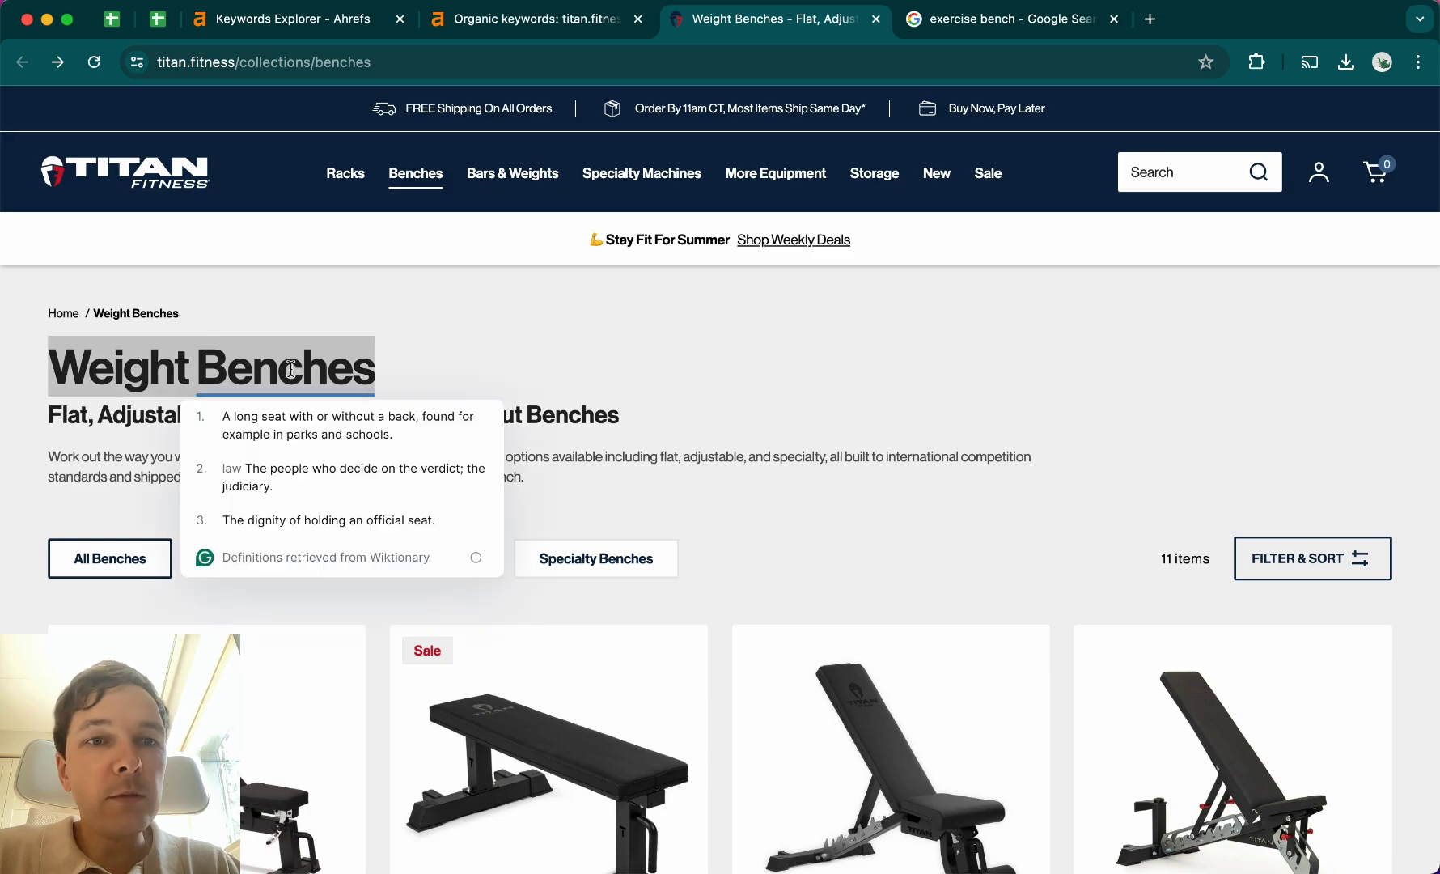
{"action": "left_click", "coordinate": [360, 365]}
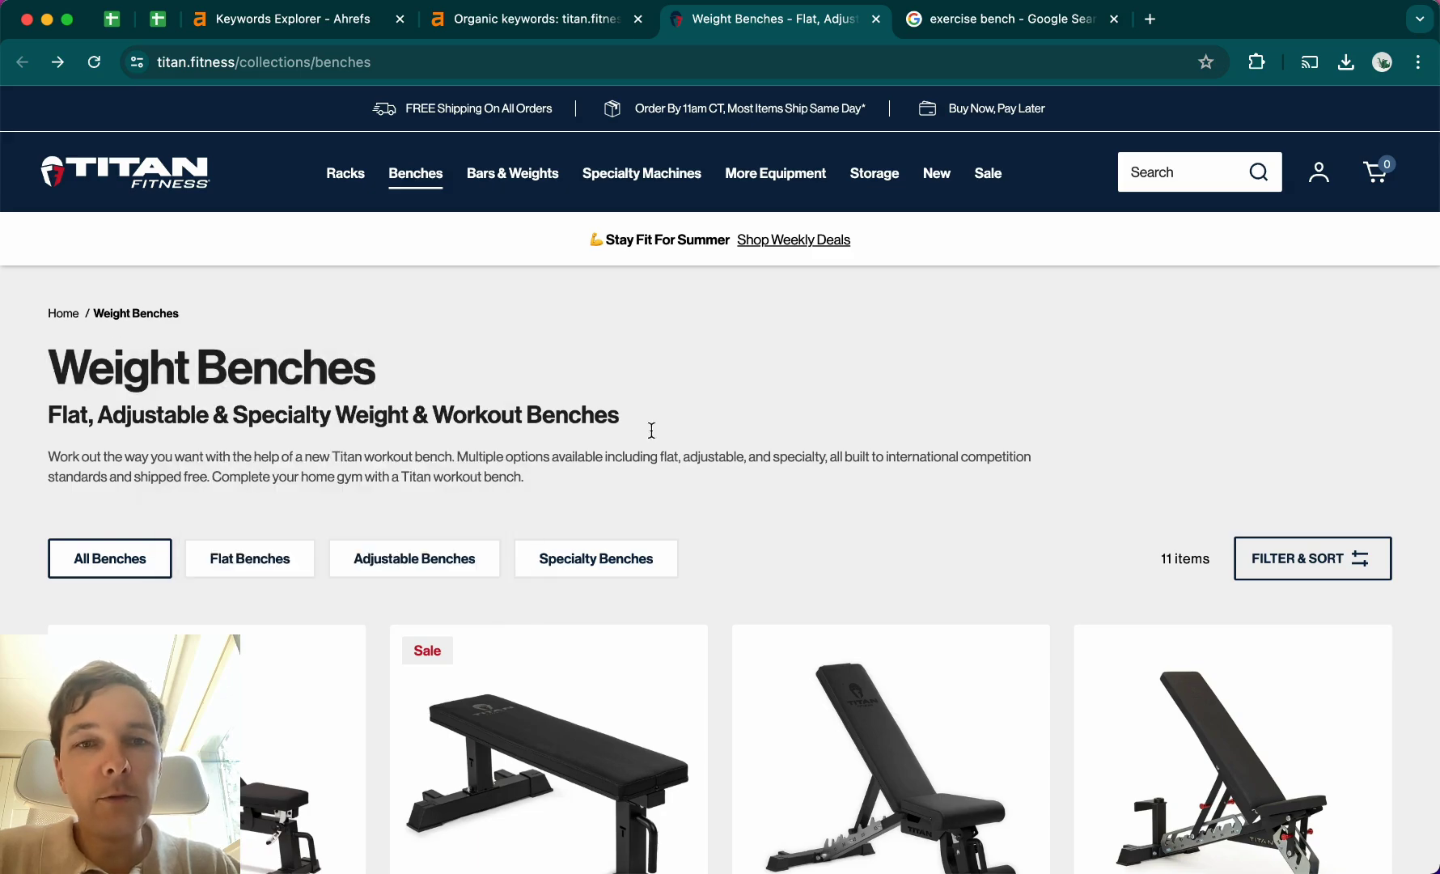
Highlight '/benches' at the end of the /collections/benches address bar URL.
{"action": "scroll", "coordinate": [605, 472], "scroll_direction": "down", "scroll_amount": 15}
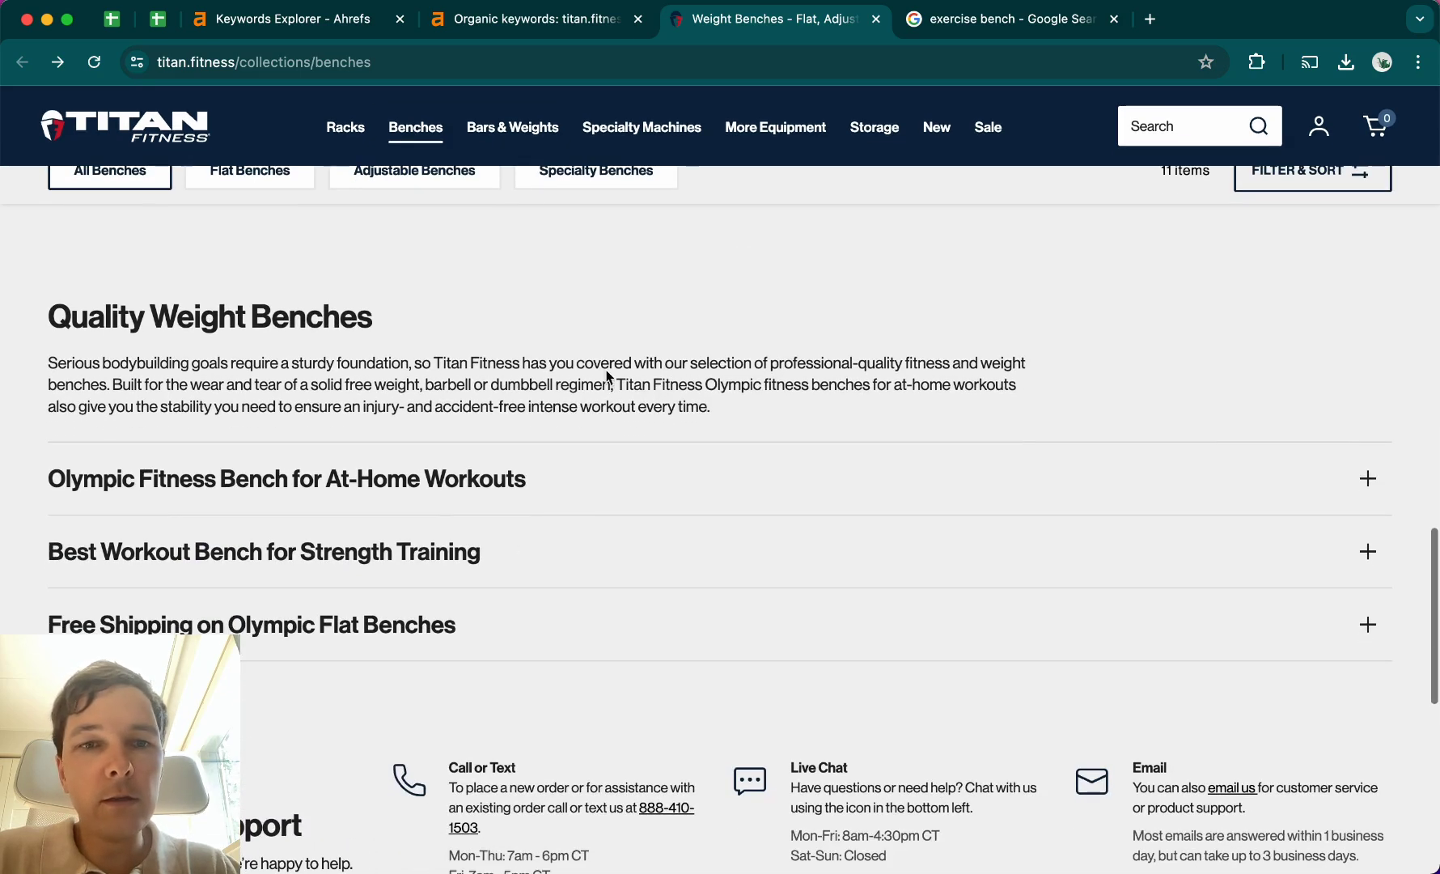
{"action": "scroll", "coordinate": [701, 613], "scroll_direction": "up", "scroll_amount": 20}
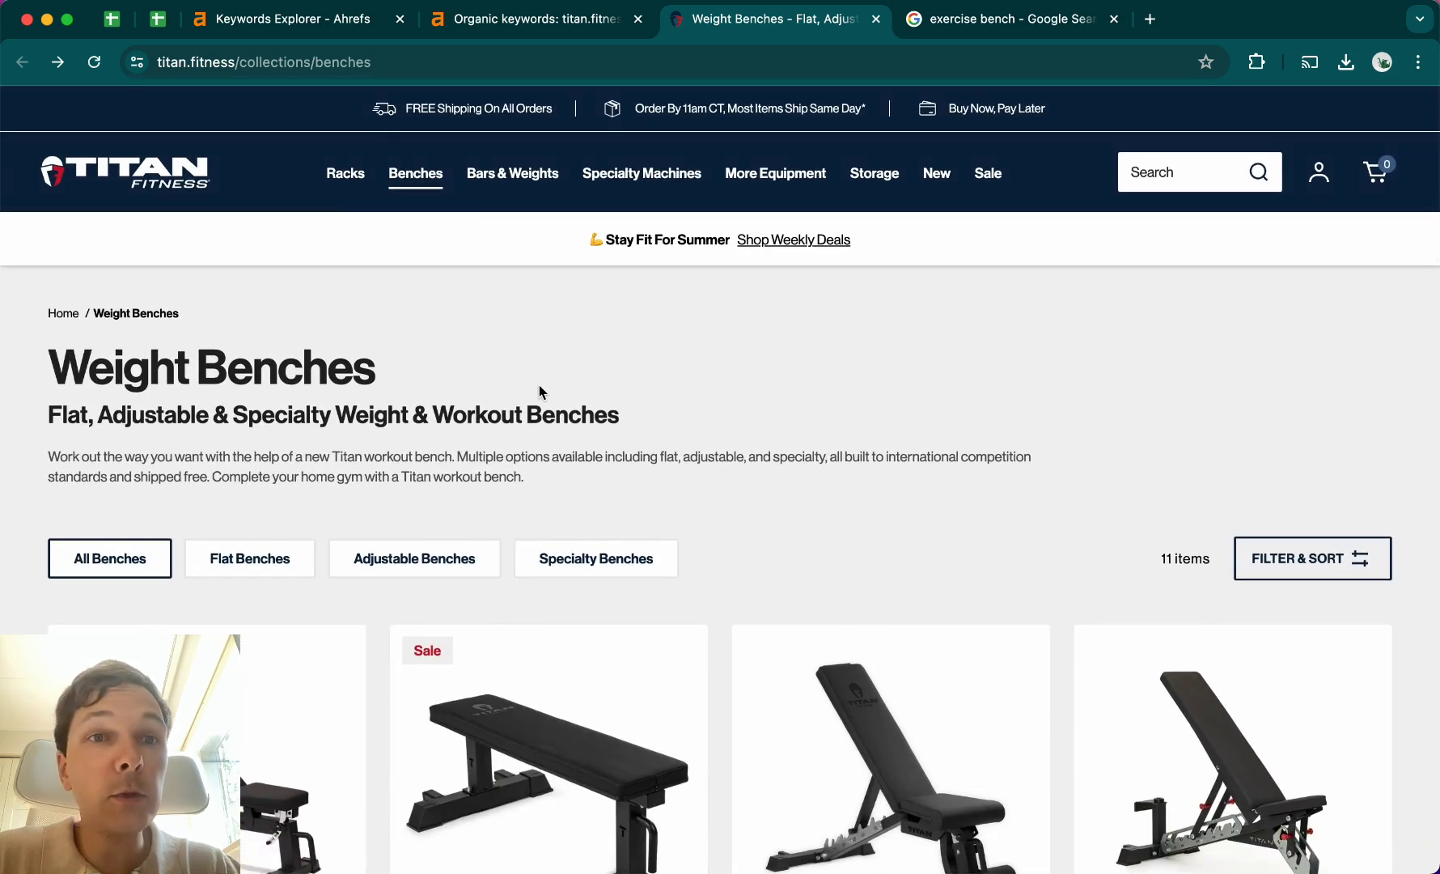
{"action": "left_click_drag", "start_coordinate": [312, 63], "coordinate": [478, 80]}
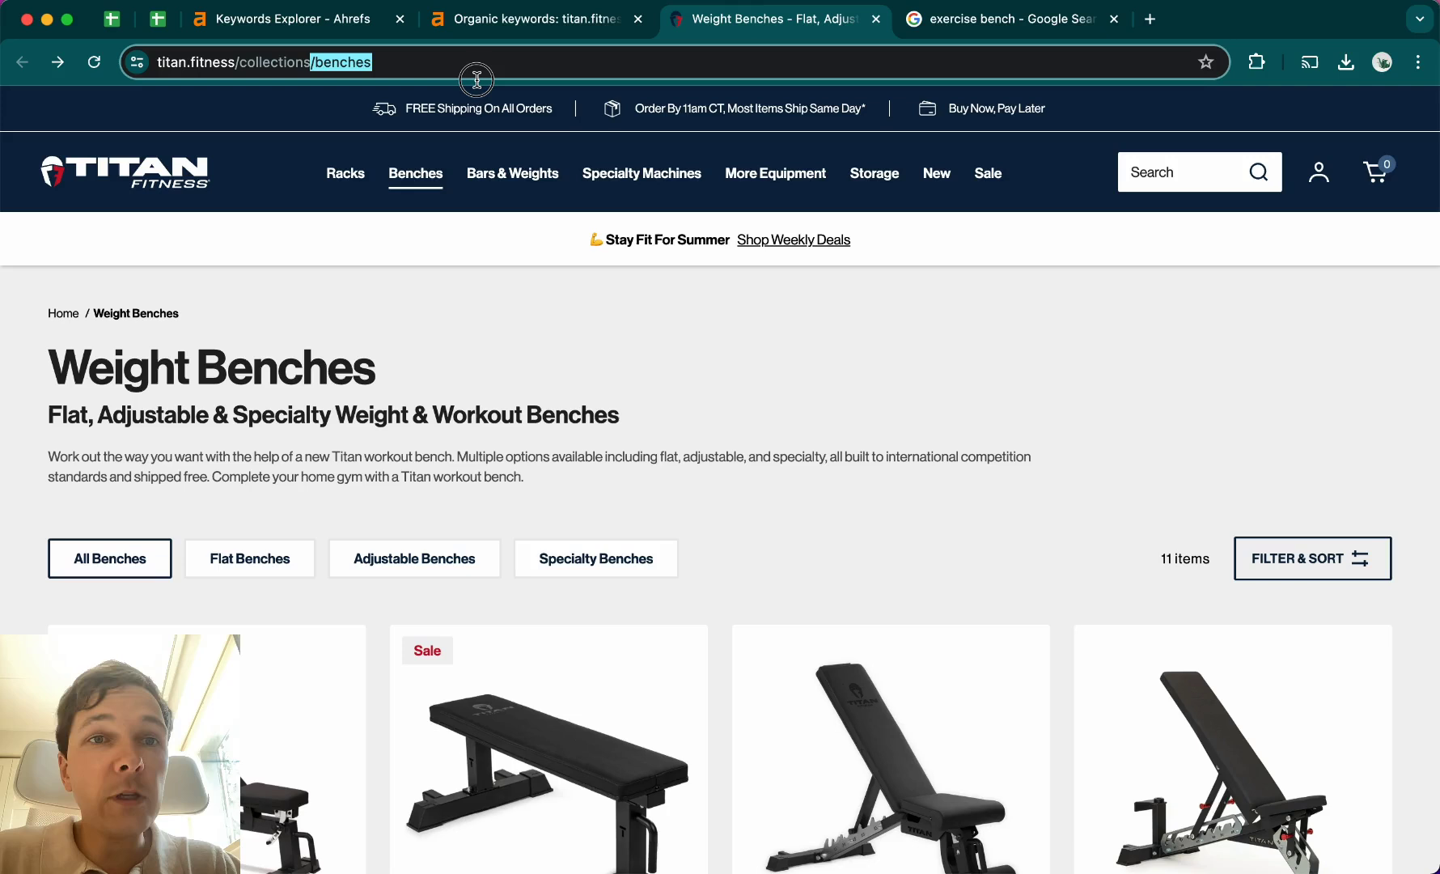
{"action": "left_click", "coordinate": [486, 381]}
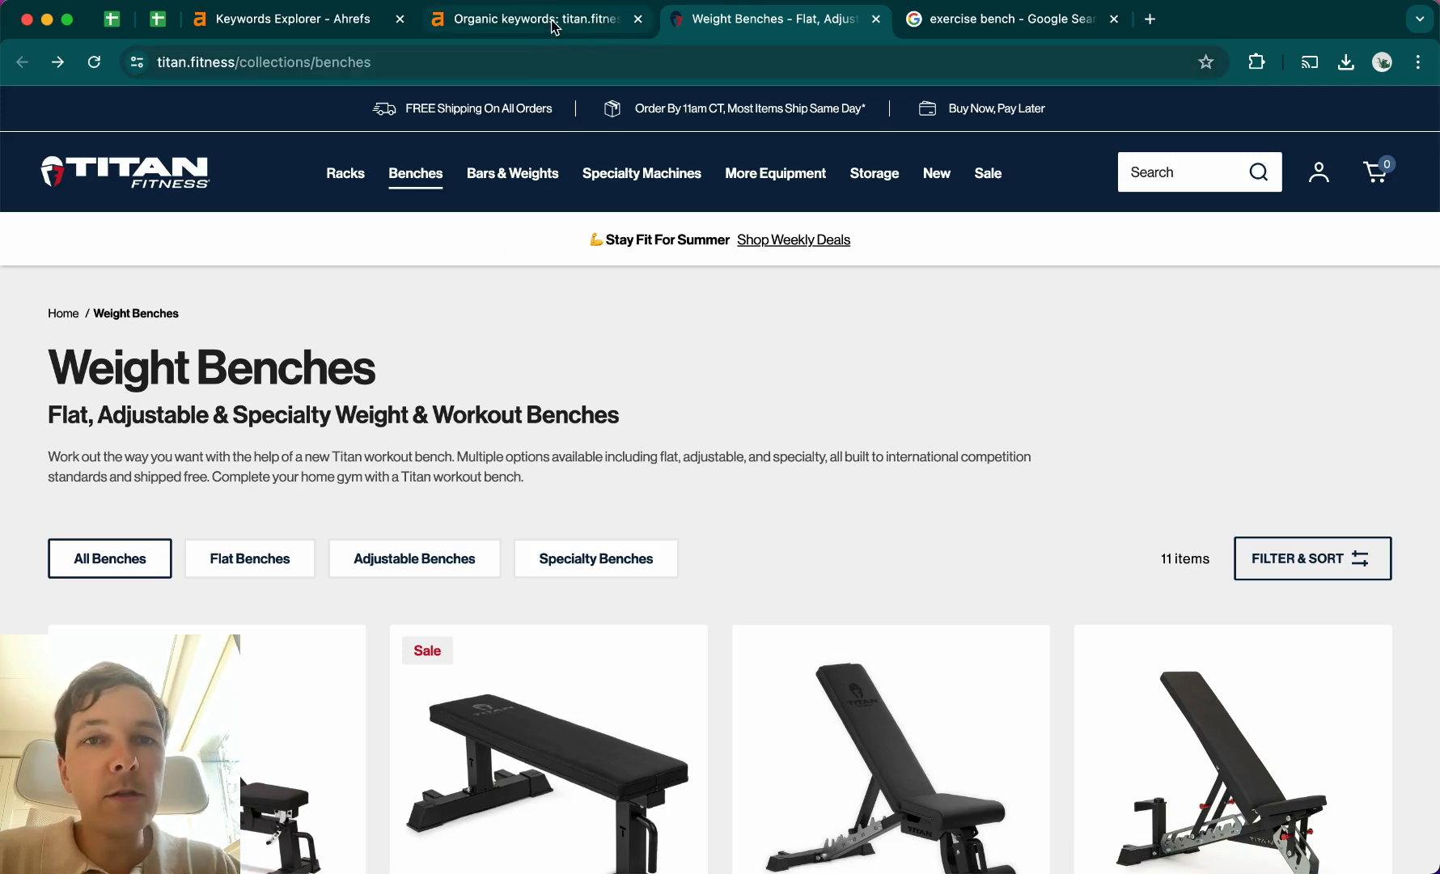
Return to the Ahrefs 'weight bench' overview and select the word 'bench' in the keyword.
{"action": "left_click", "coordinate": [297, 24]}
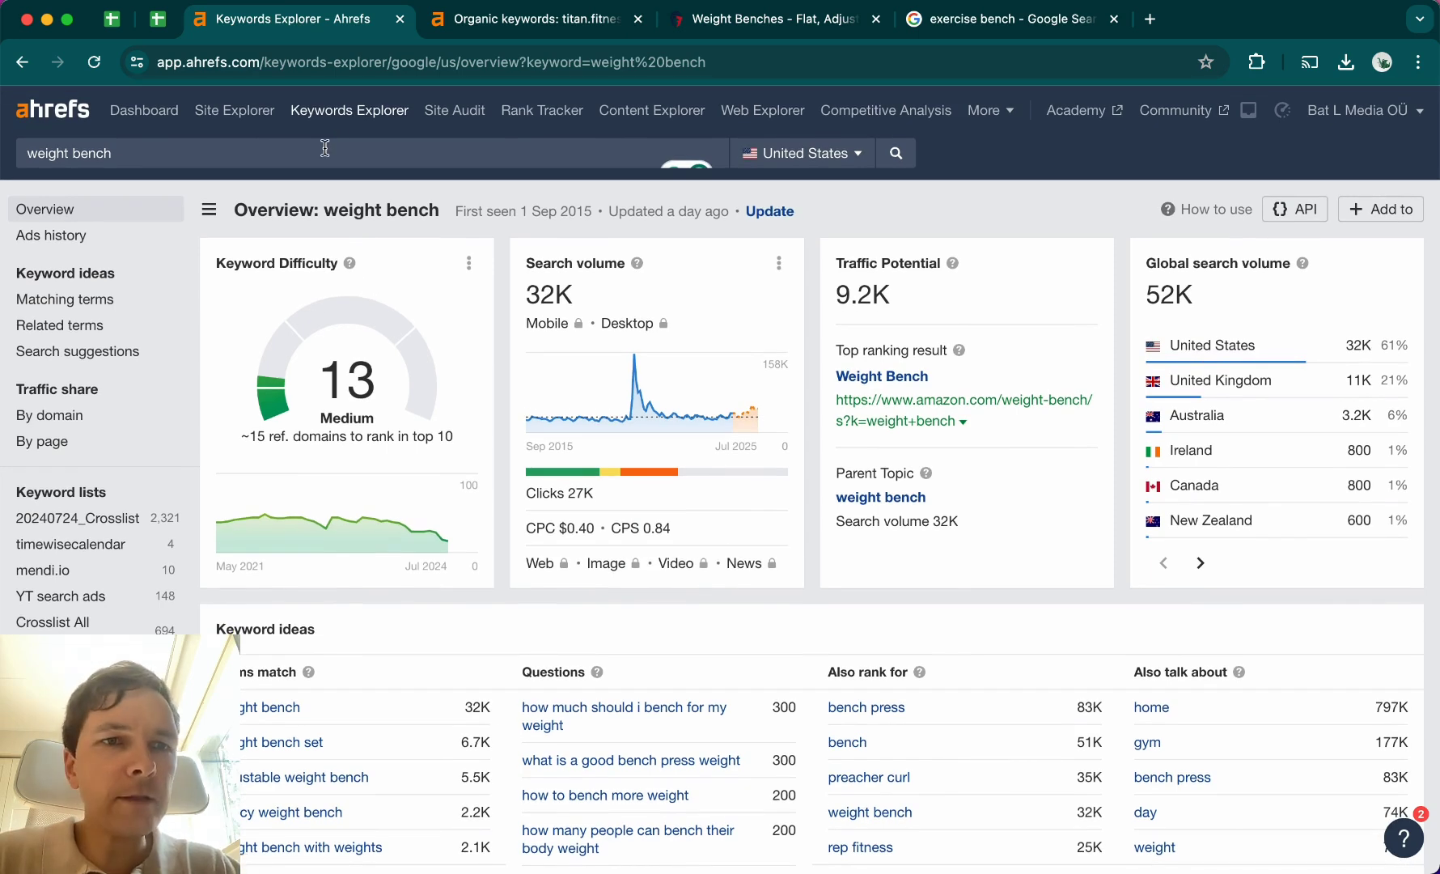
{"action": "double_click", "coordinate": [324, 148]}
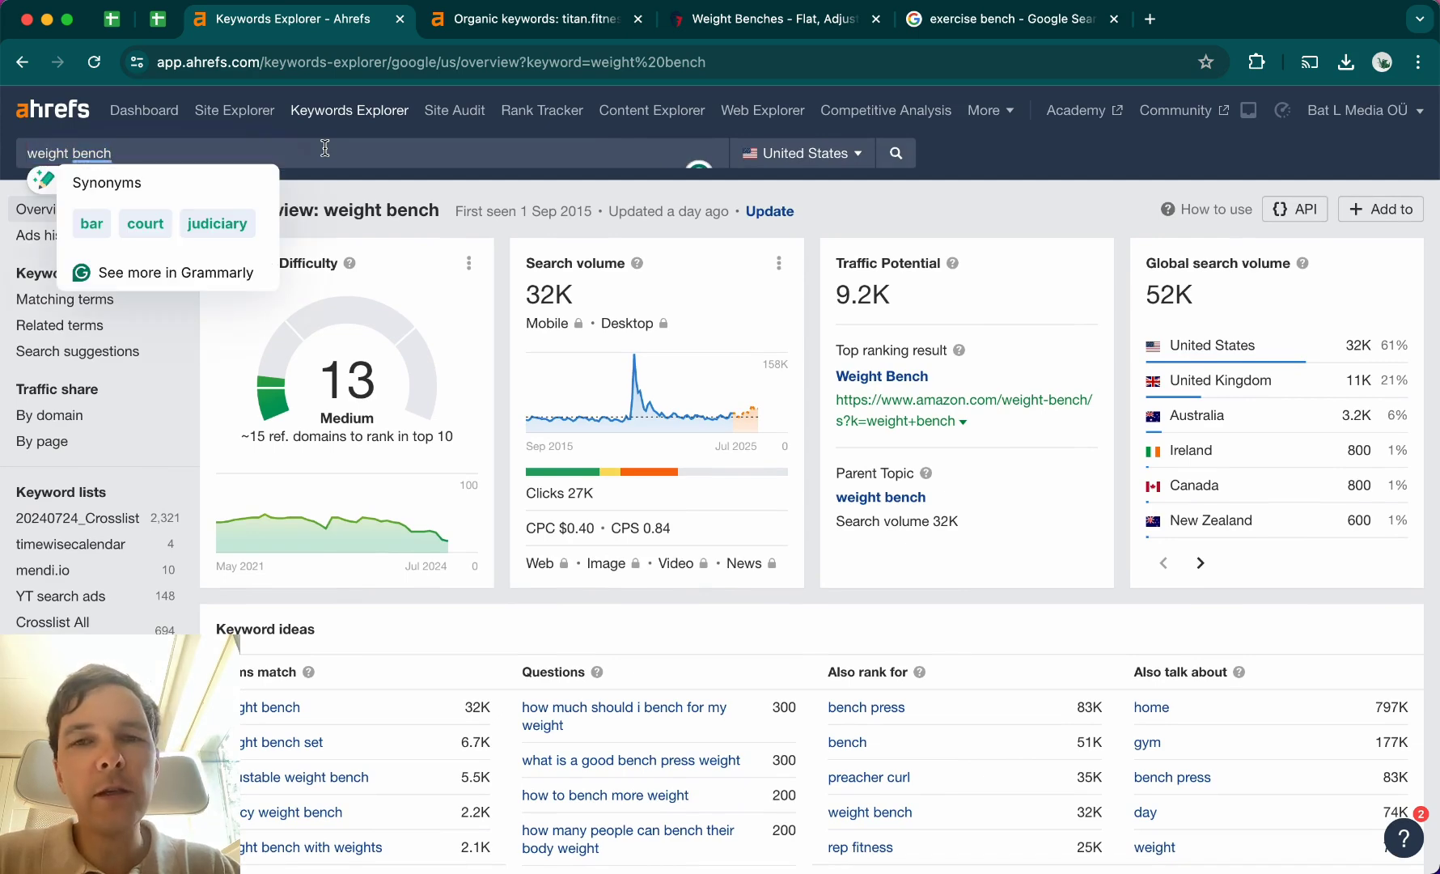
{"action": "left_click", "coordinate": [590, 349]}
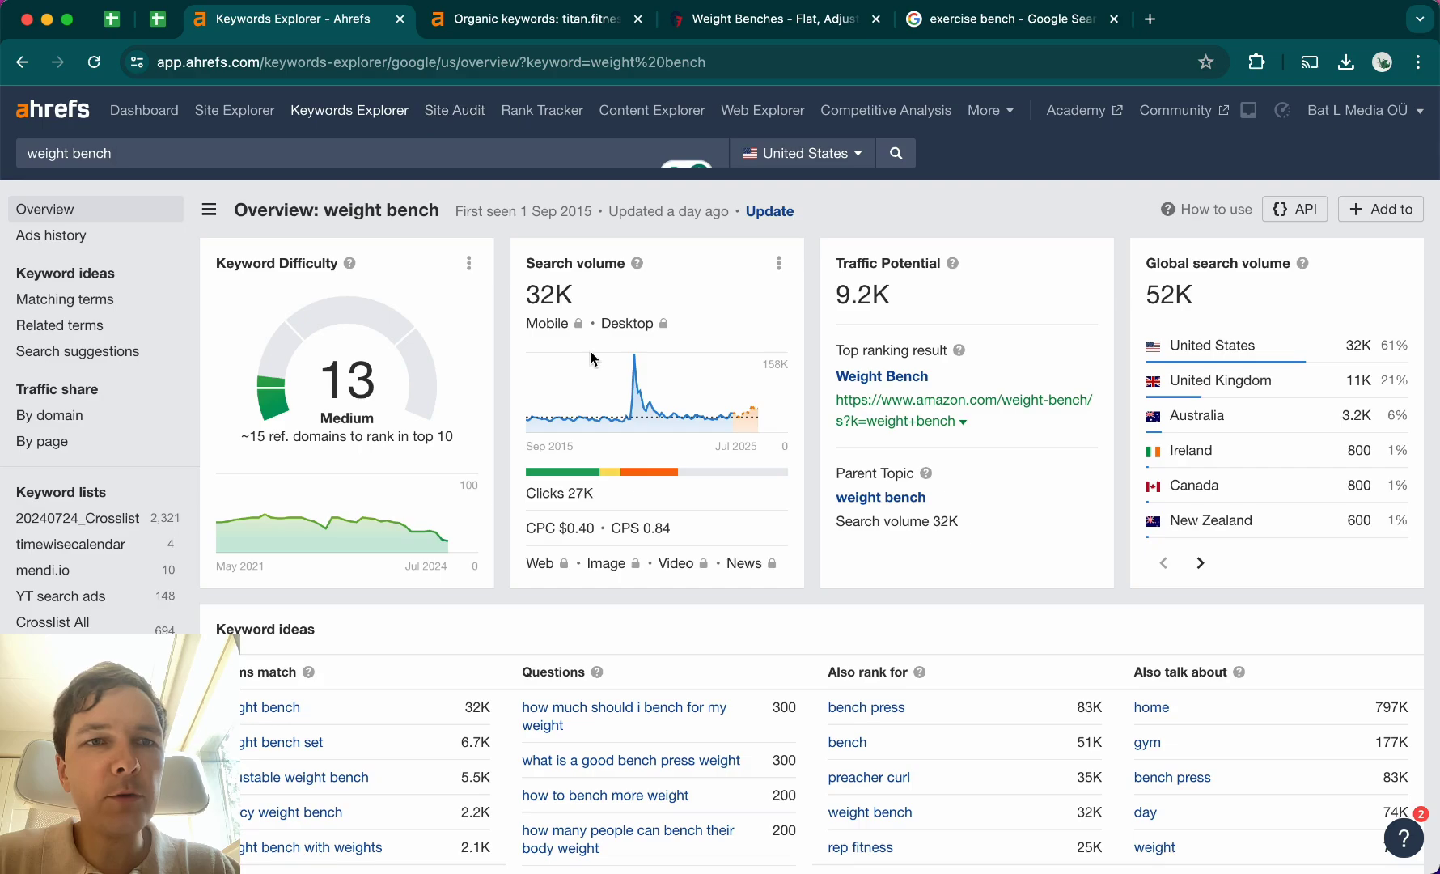
Open the 1,496 organic keywords for the titan.fitness benches page from the SERP overview.
{"action": "scroll", "coordinate": [590, 349], "scroll_direction": "down", "scroll_amount": 3}
{"action": "scroll", "coordinate": [589, 357], "scroll_direction": "down", "scroll_amount": 15}
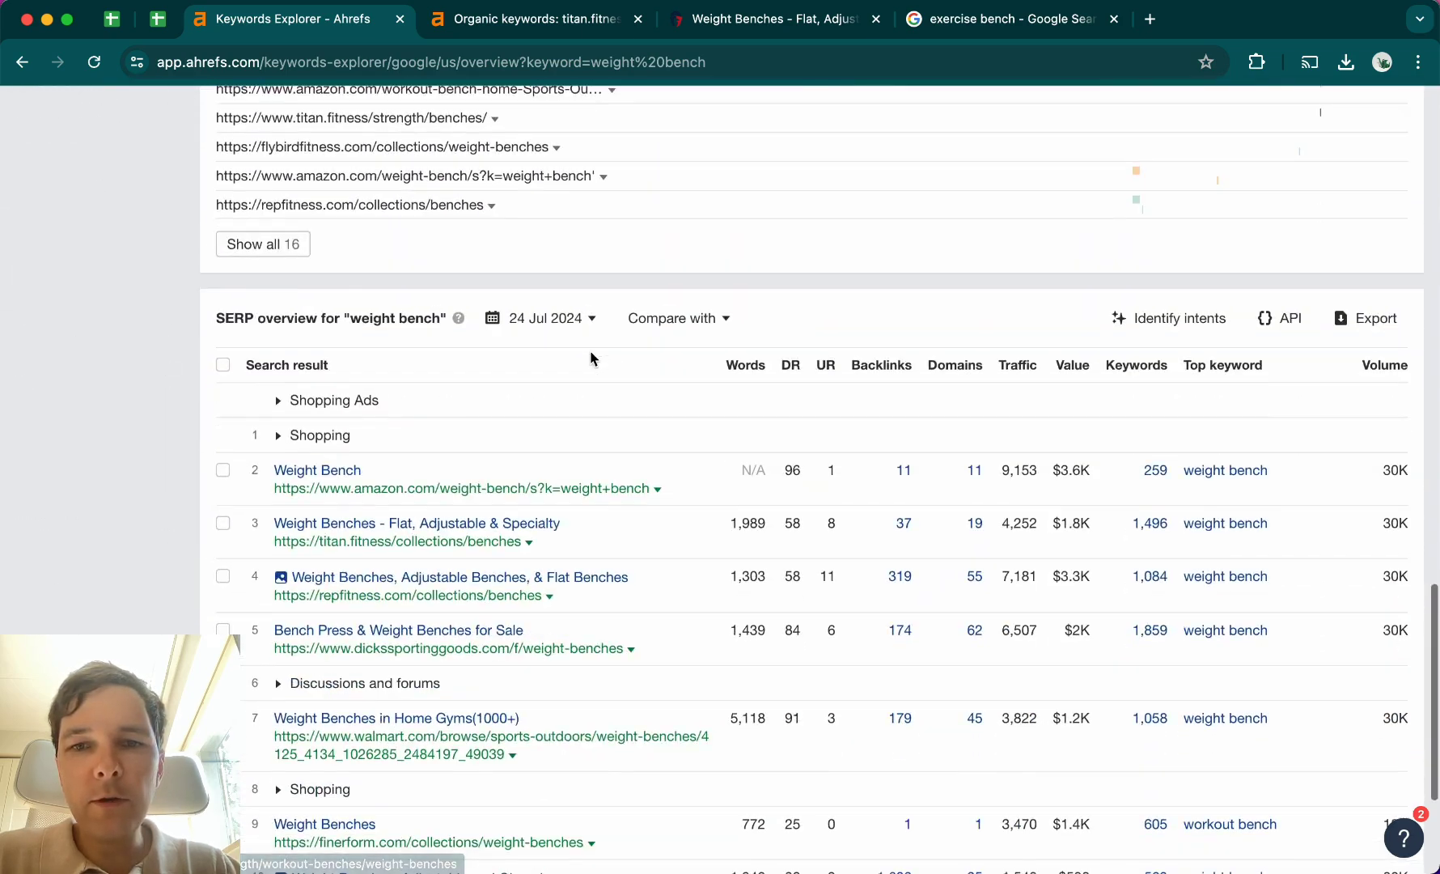
{"action": "scroll", "coordinate": [768, 677], "scroll_direction": "down", "scroll_amount": 2}
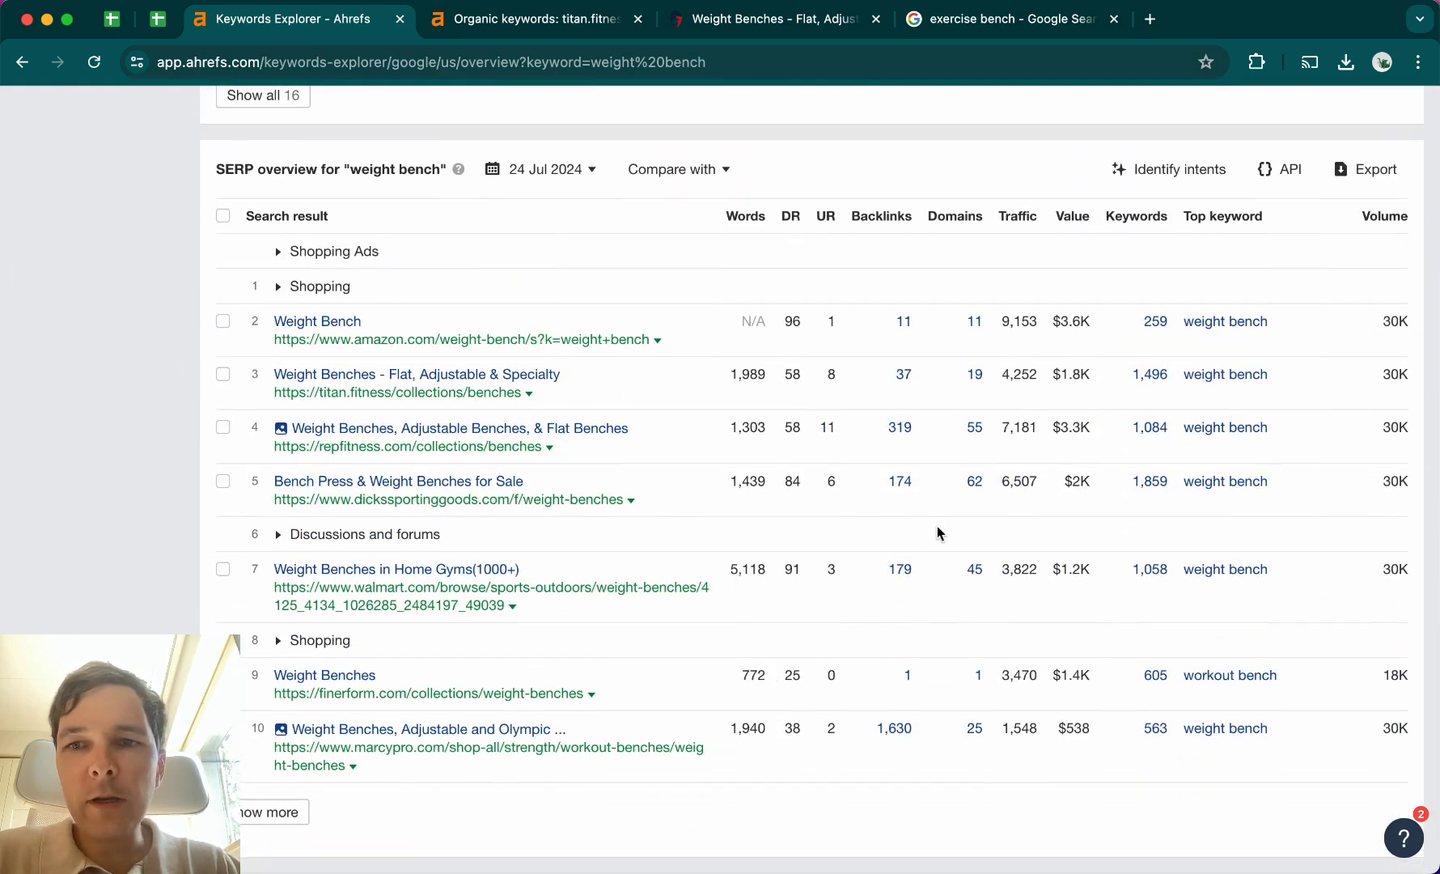
{"action": "scroll", "coordinate": [1076, 457], "scroll_direction": "up", "scroll_amount": 5}
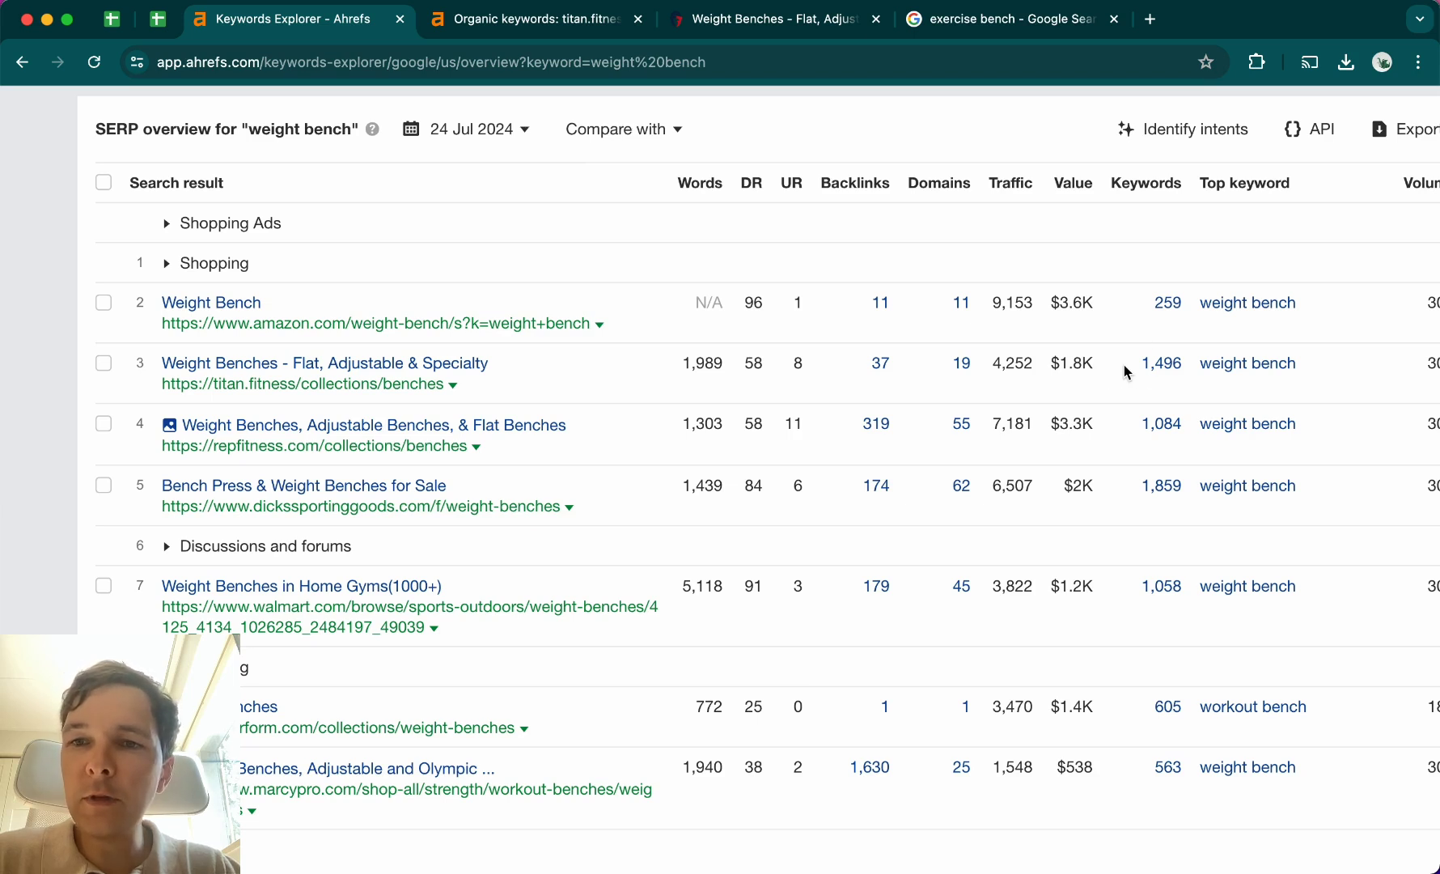
{"action": "left_click_drag", "start_coordinate": [1134, 364], "coordinate": [1183, 364]}
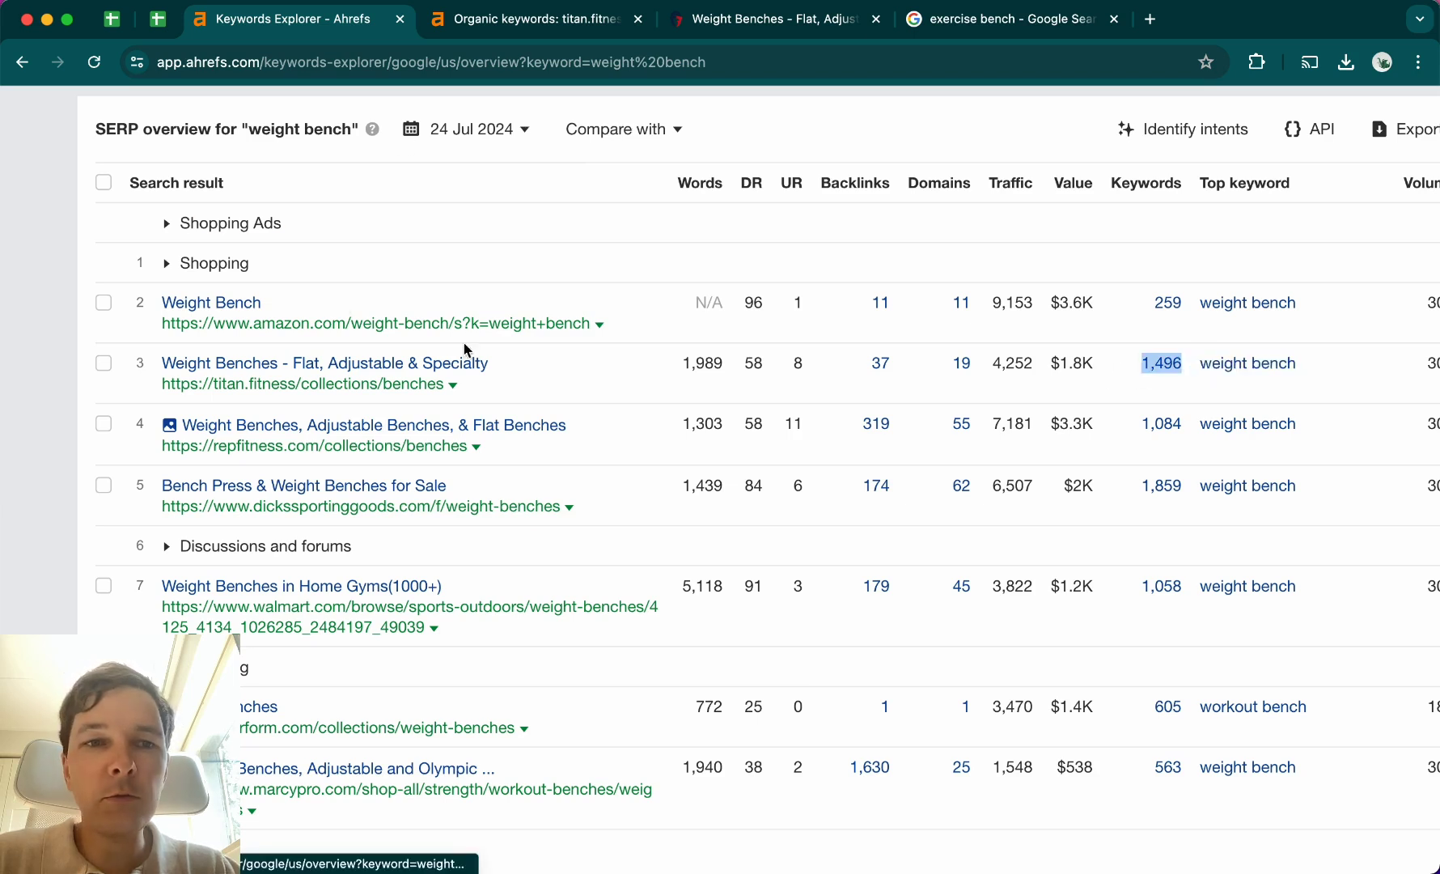
{"action": "left_click", "coordinate": [1163, 366]}
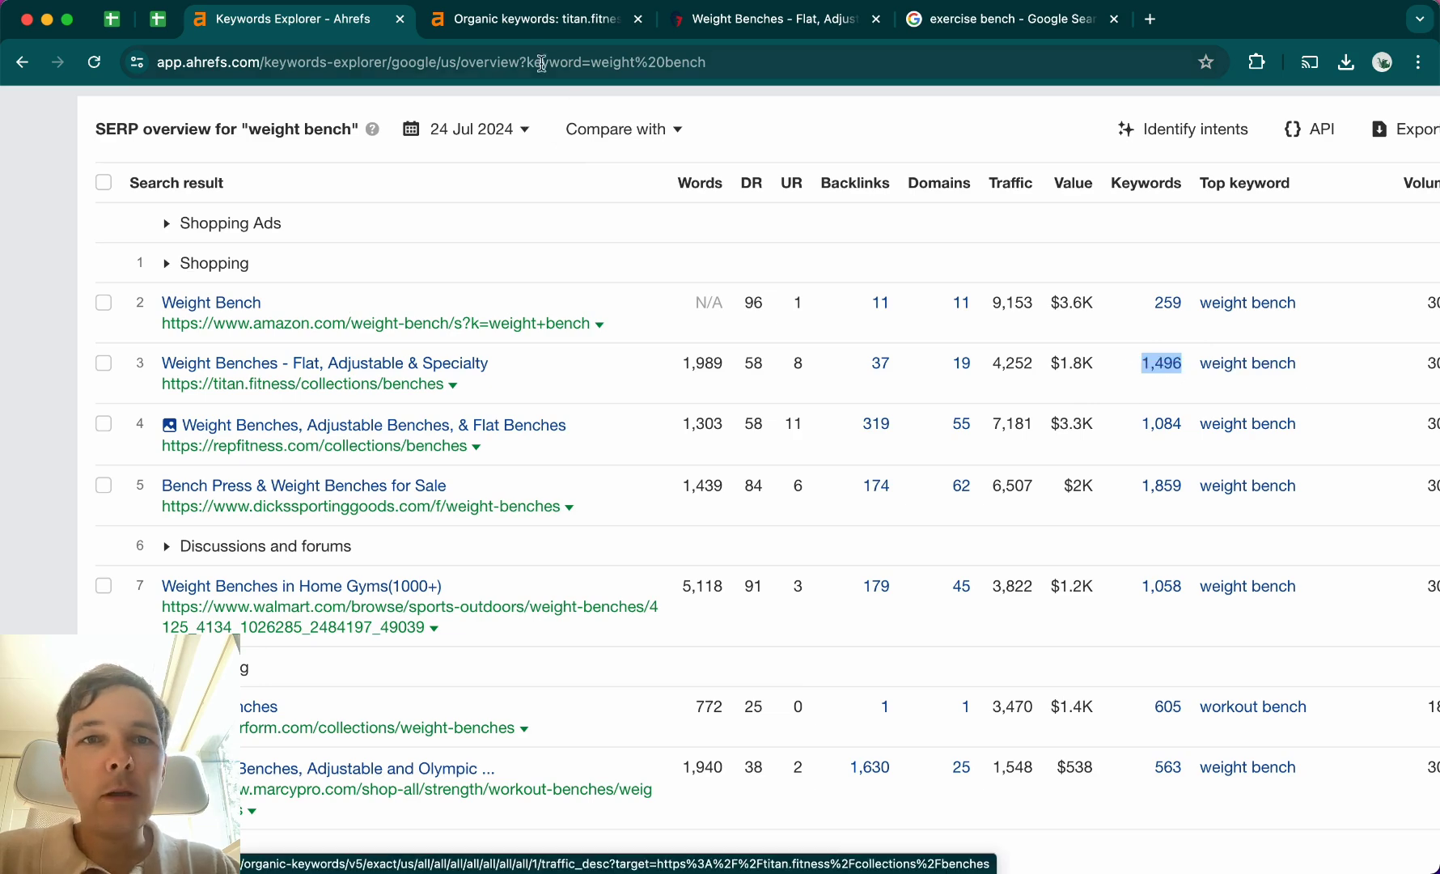
{"action": "scroll", "coordinate": [572, 678], "scroll_direction": "down", "scroll_amount": 3}
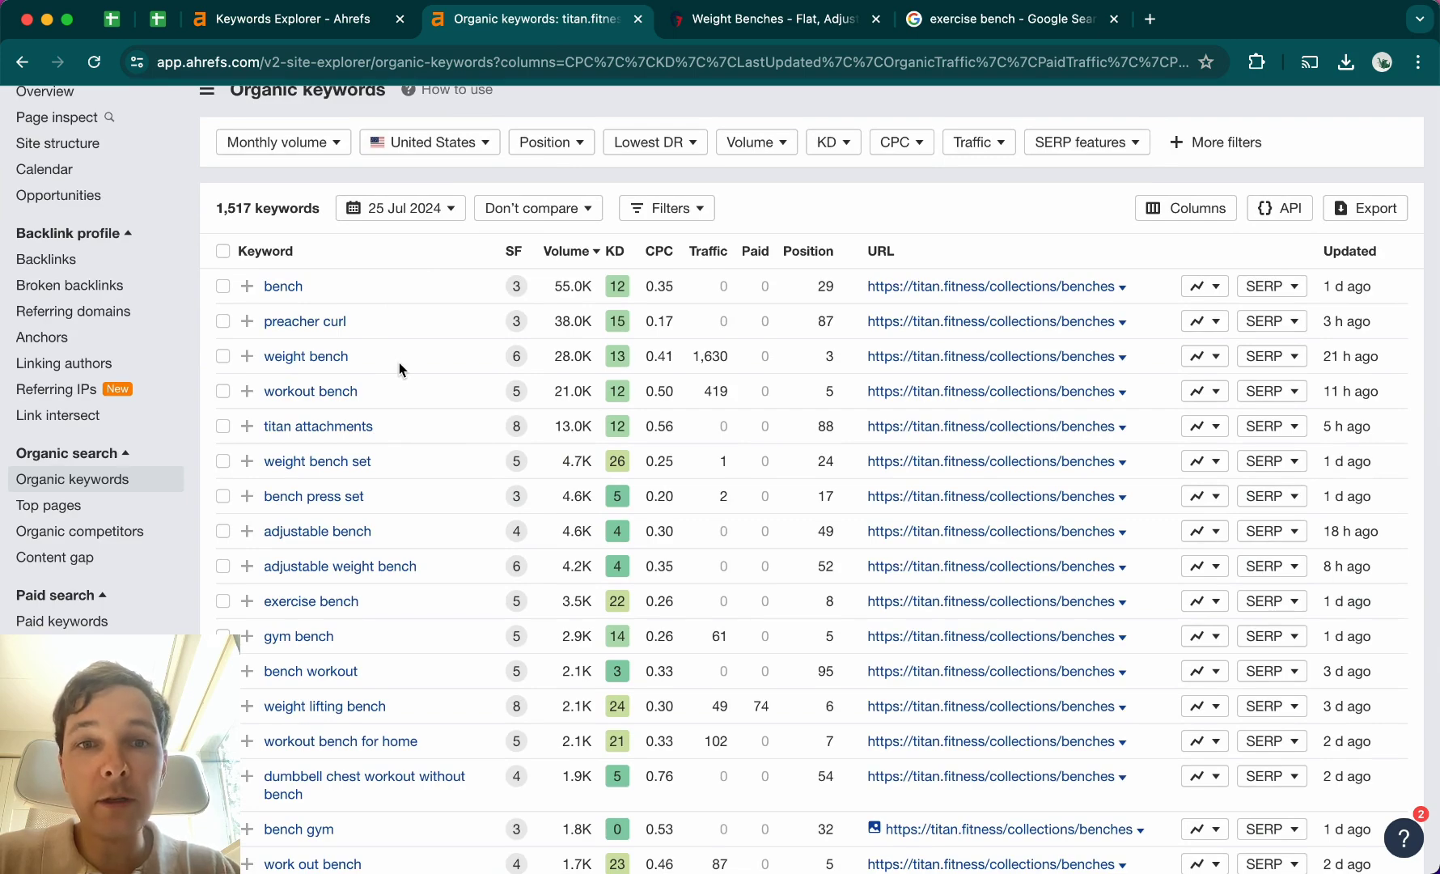
{"action": "scroll", "coordinate": [399, 370], "scroll_direction": "up", "scroll_amount": 5}
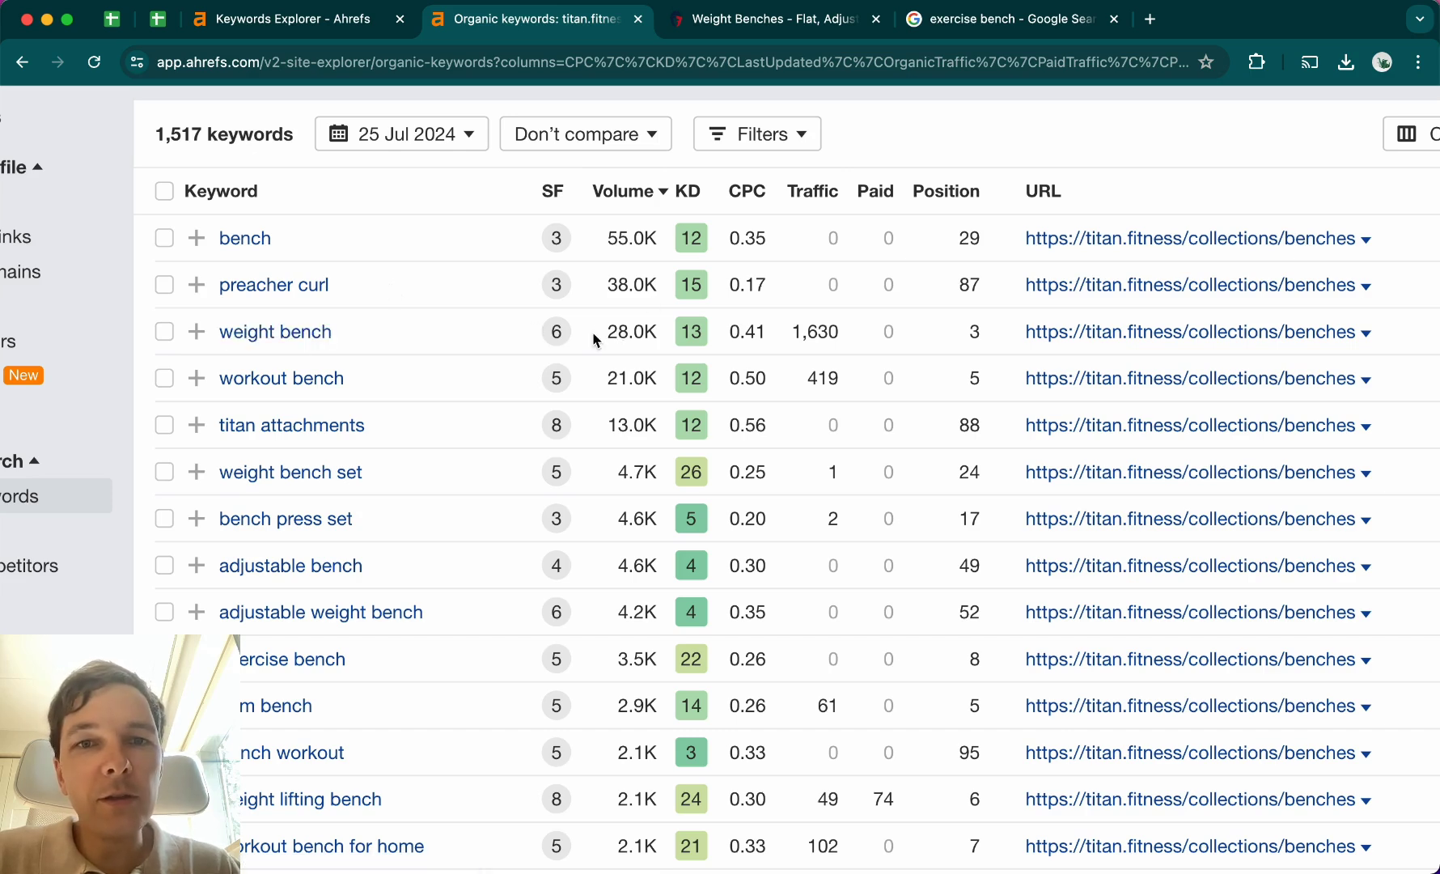
{"action": "left_click_drag", "start_coordinate": [595, 333], "coordinate": [672, 333]}
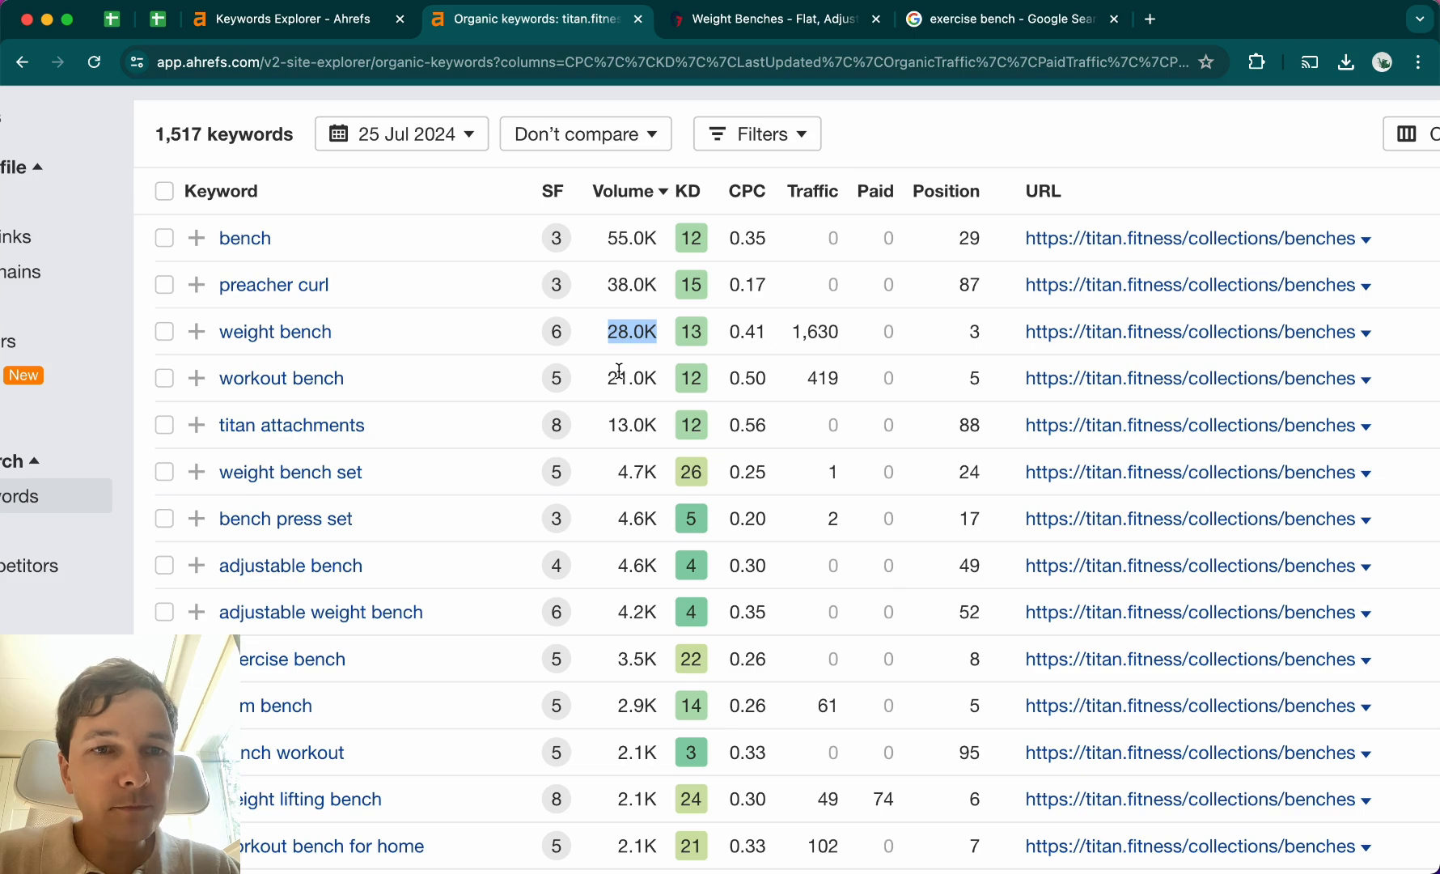
{"action": "scroll", "coordinate": [420, 475], "scroll_direction": "down", "scroll_amount": 2}
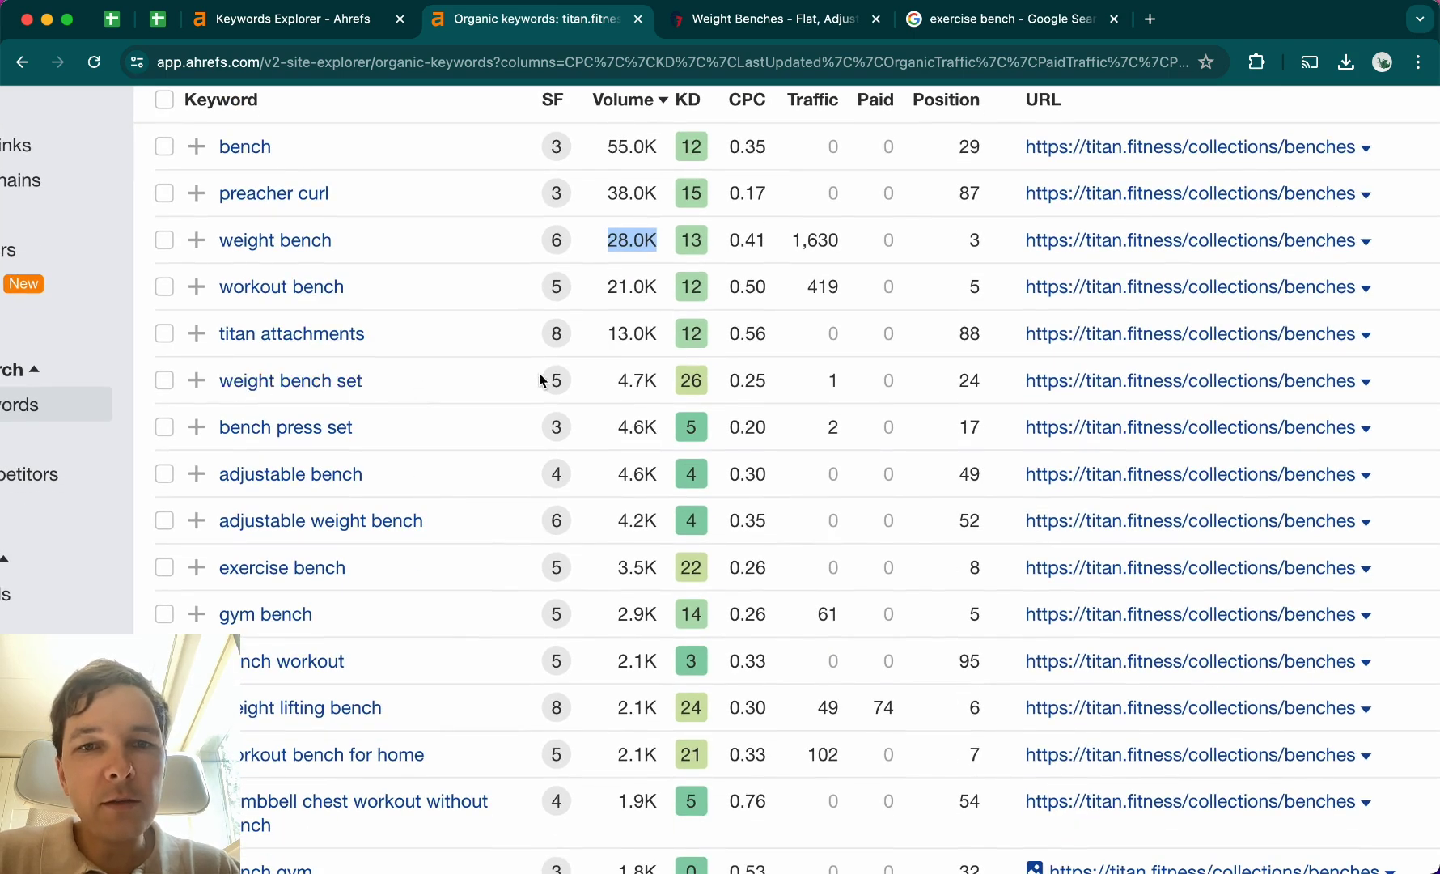
{"action": "left_click_drag", "start_coordinate": [612, 380], "coordinate": [678, 382]}
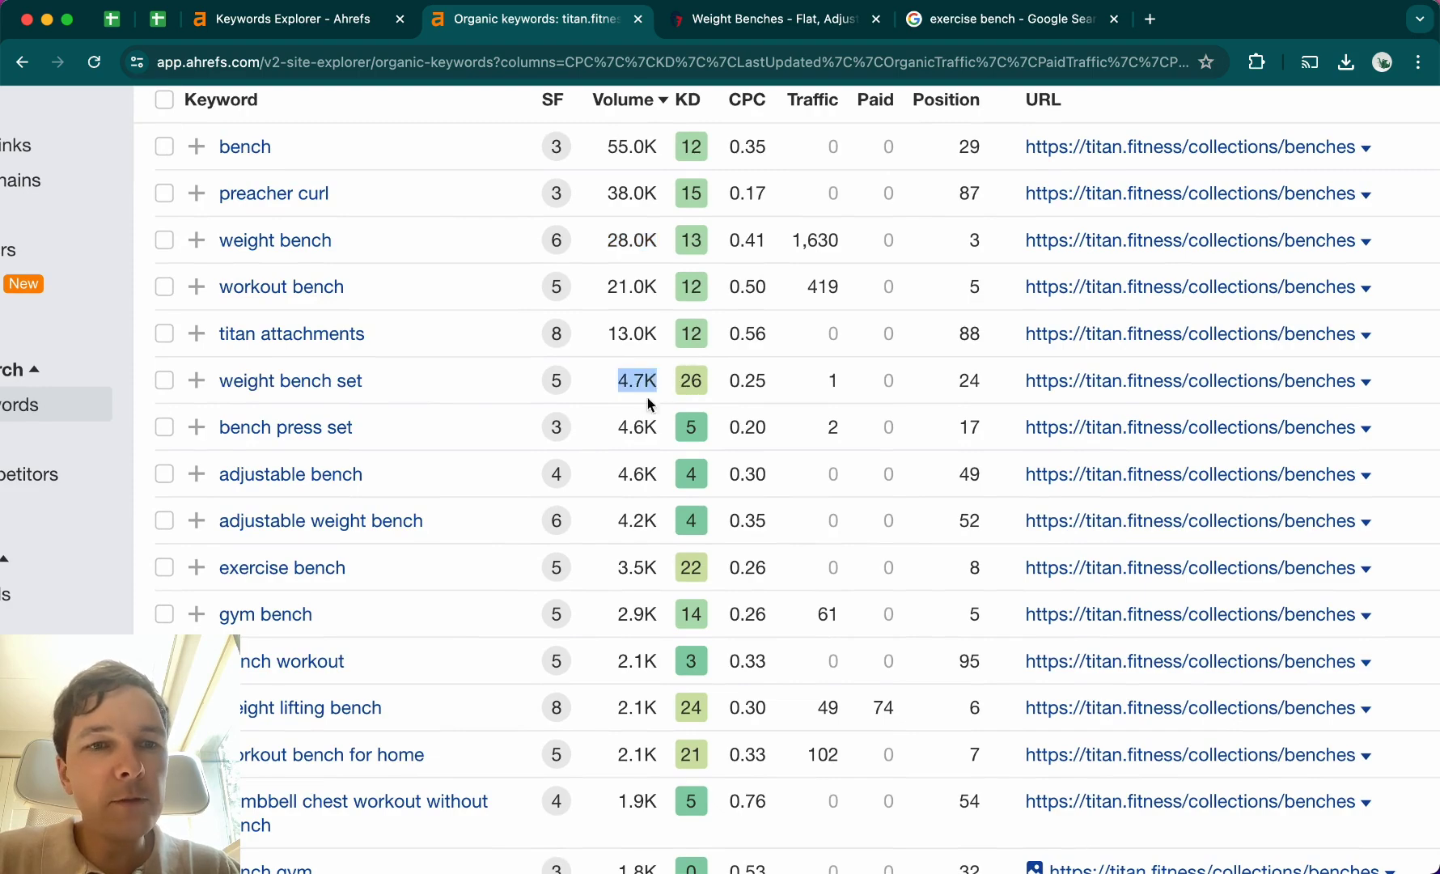
{"action": "scroll", "coordinate": [466, 498], "scroll_direction": "down", "scroll_amount": 2}
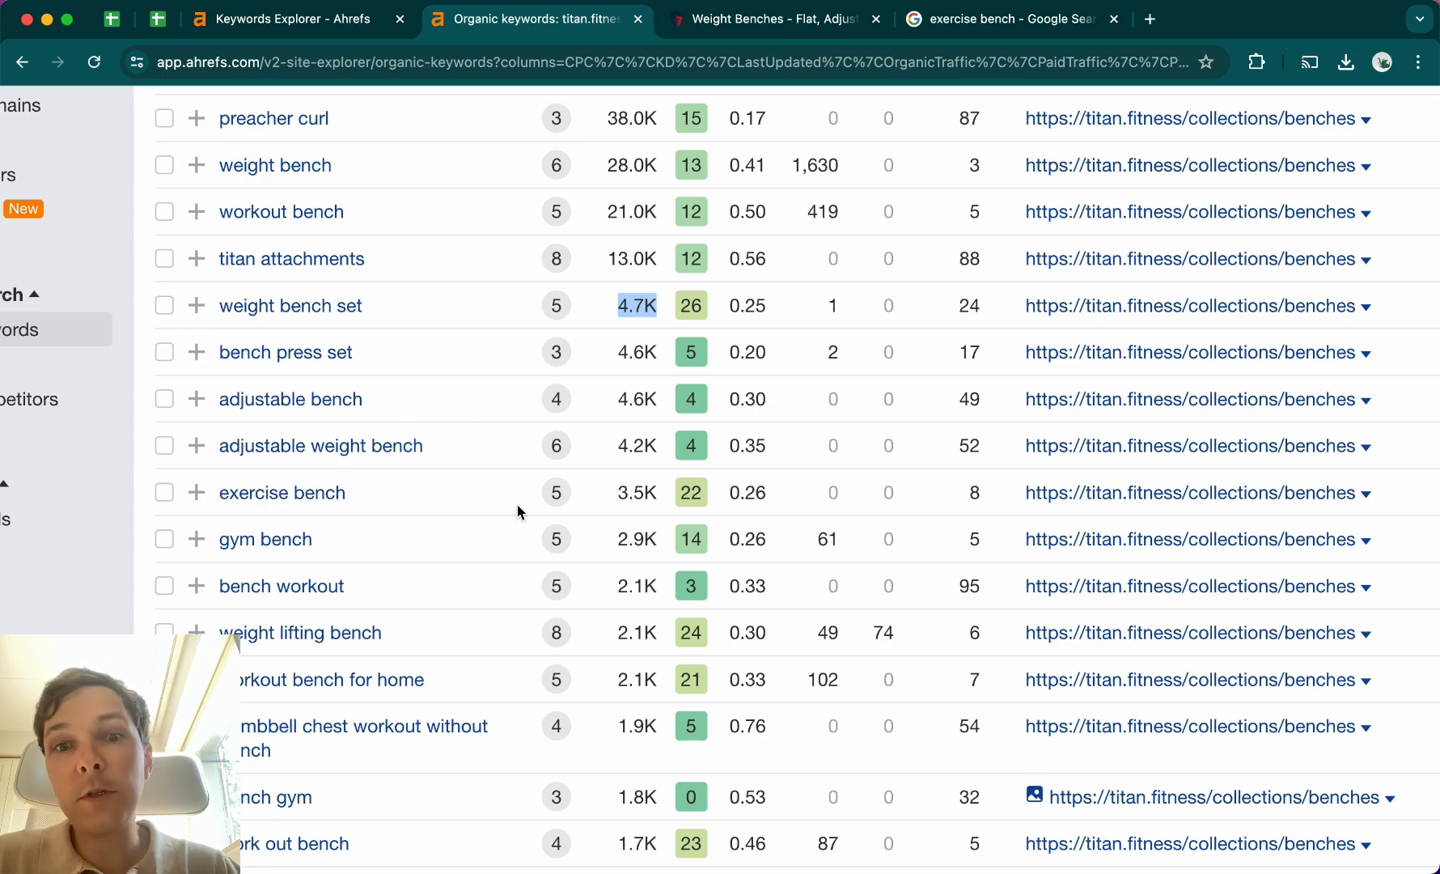
{"action": "scroll", "coordinate": [518, 511], "scroll_direction": "up", "scroll_amount": 3}
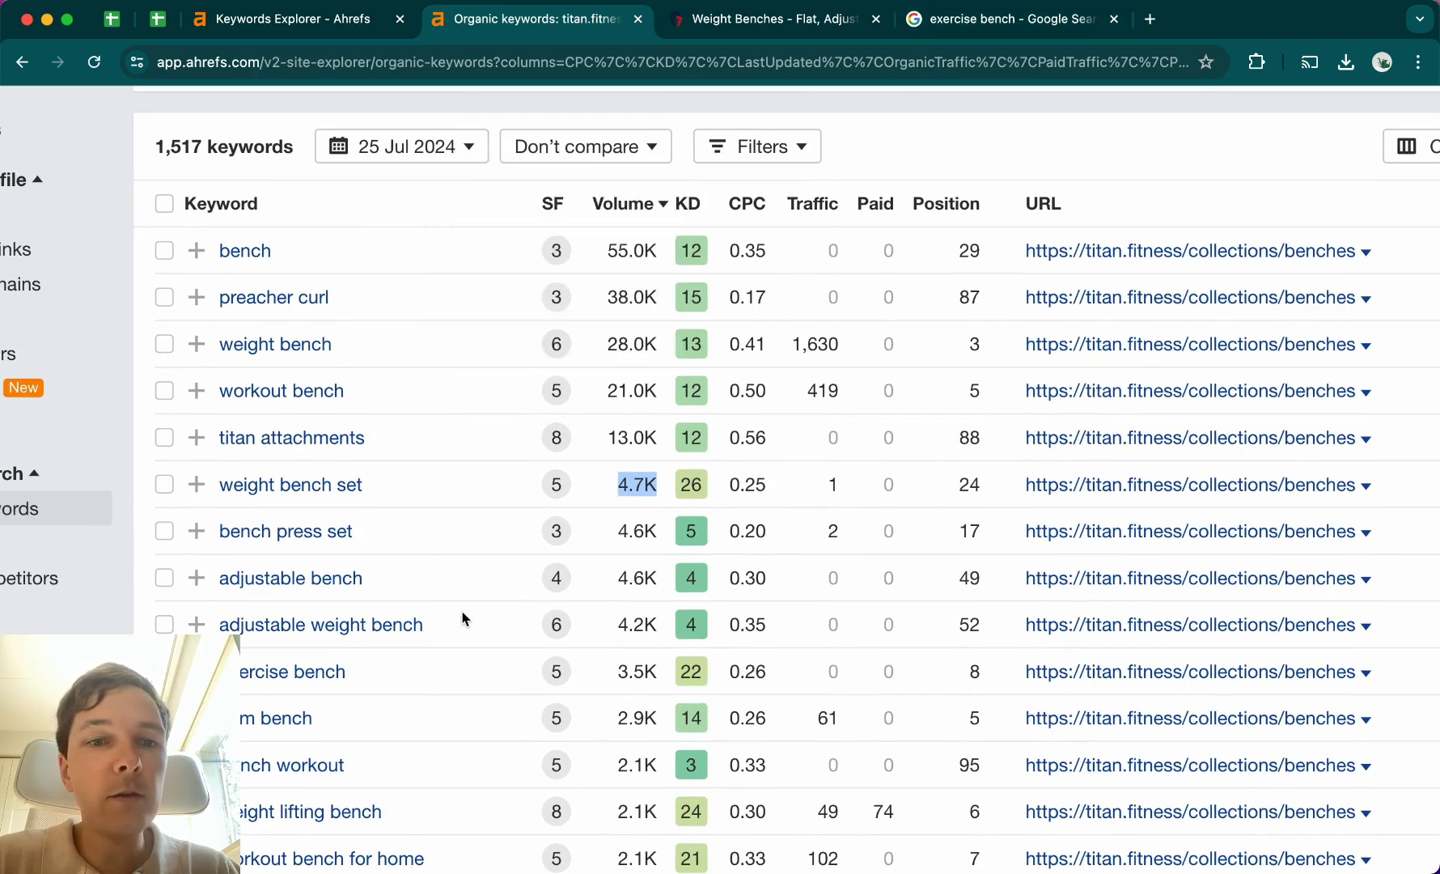
Highlight 'exercise bench' with its 3.5K volume, then return to the Titan Weight Benches page.
{"action": "left_click", "coordinate": [241, 673]}
{"action": "left_click_drag", "start_coordinate": [241, 673], "coordinate": [397, 676]}
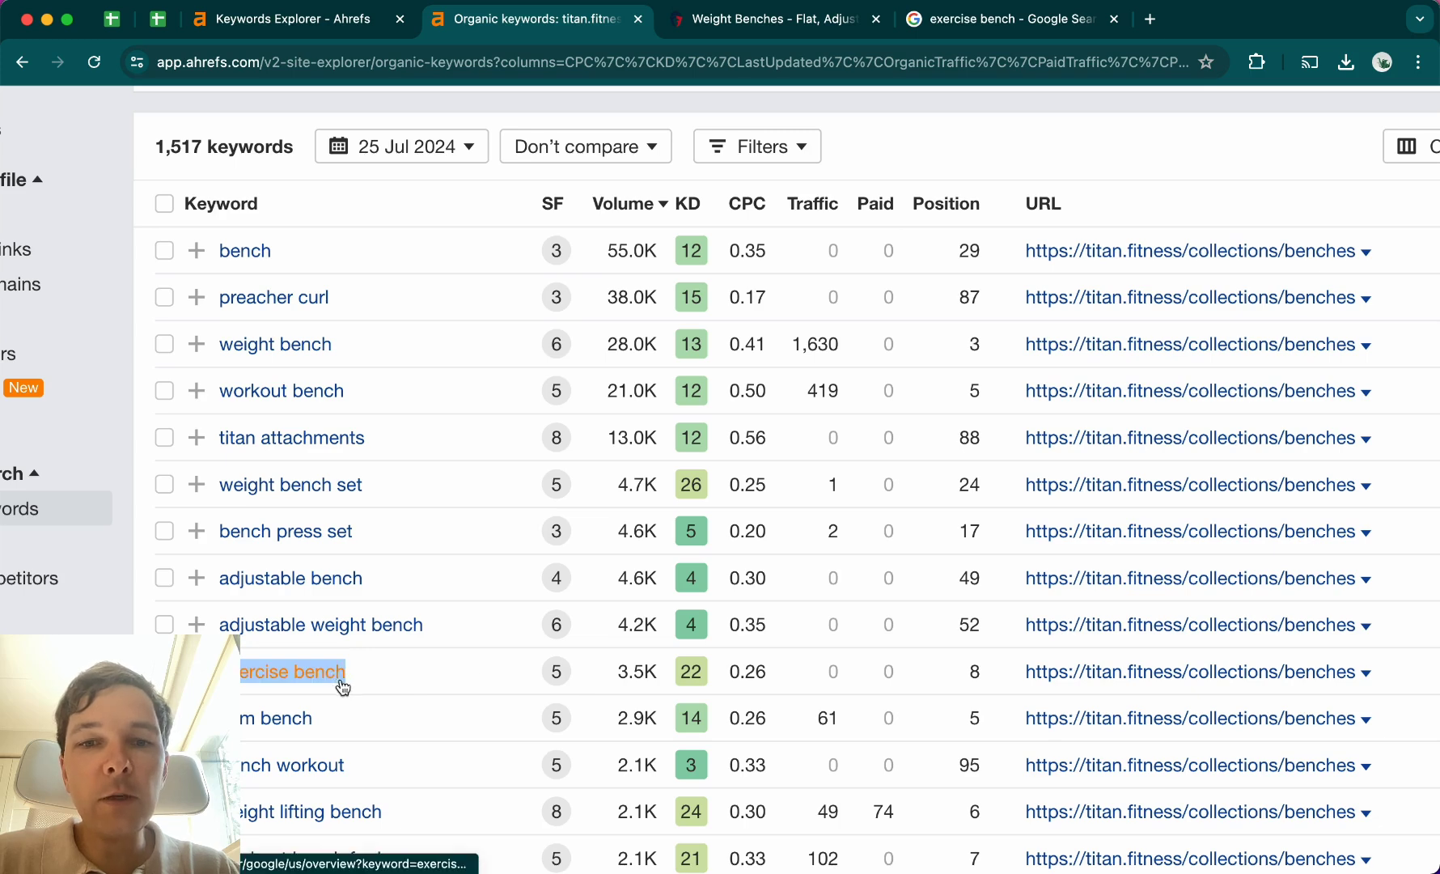
{"action": "left_click_drag", "start_coordinate": [617, 673], "coordinate": [660, 672]}
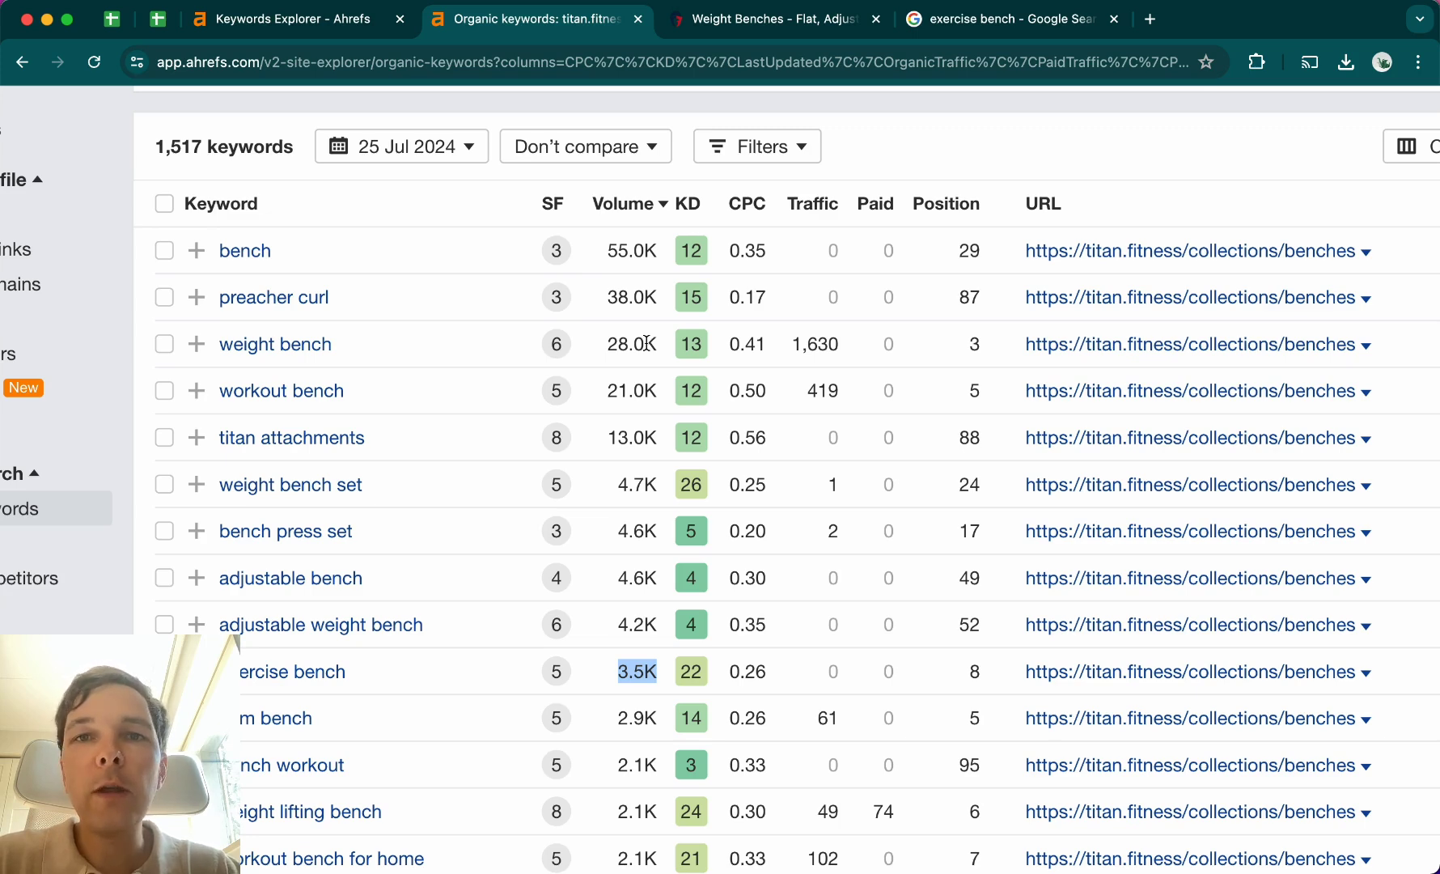
{"action": "left_click", "coordinate": [793, 28]}
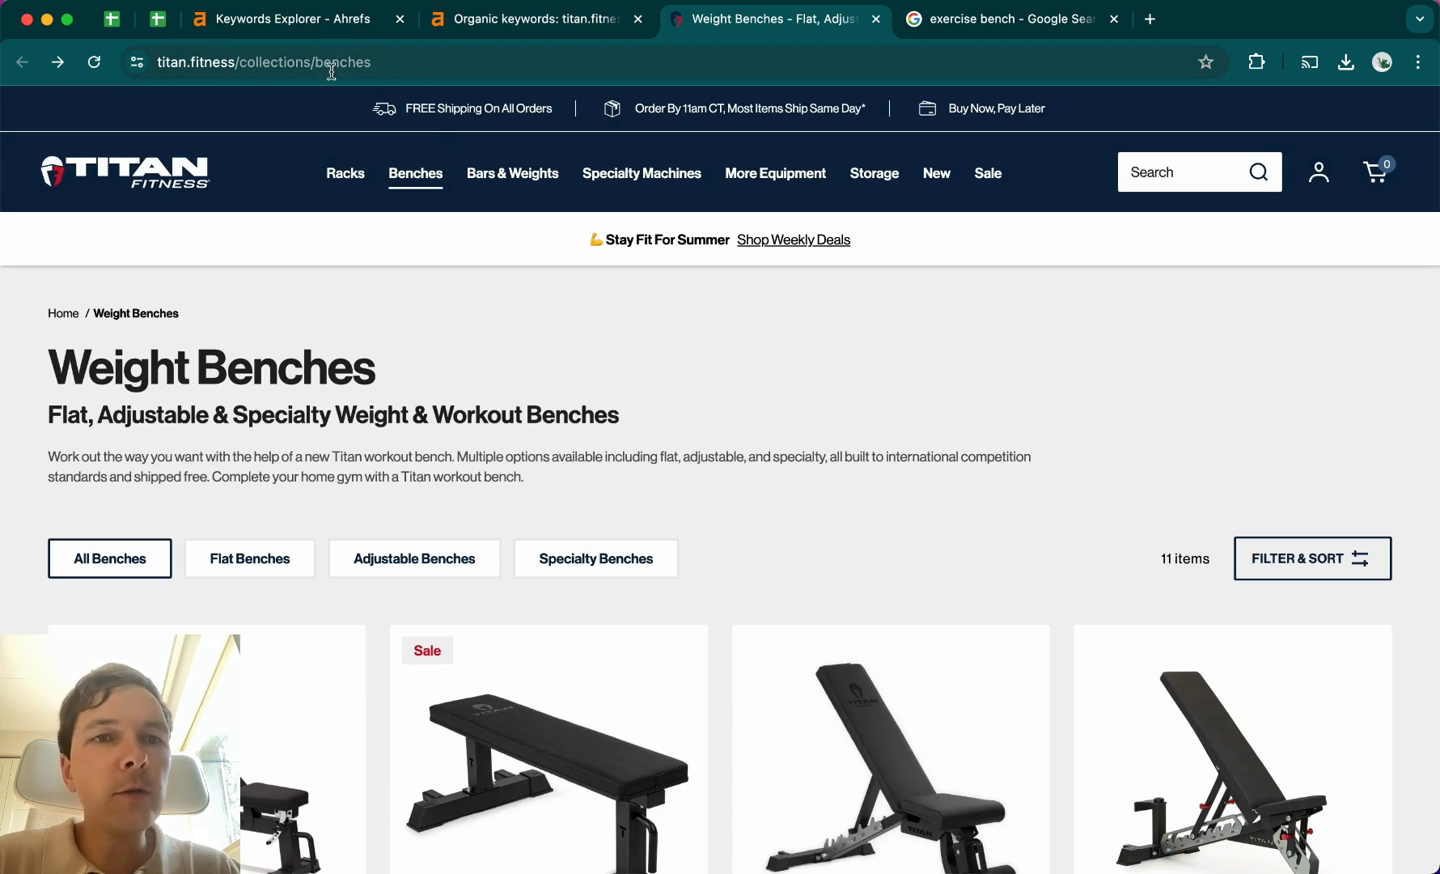
{"action": "left_click_drag", "start_coordinate": [62, 372], "coordinate": [458, 381]}
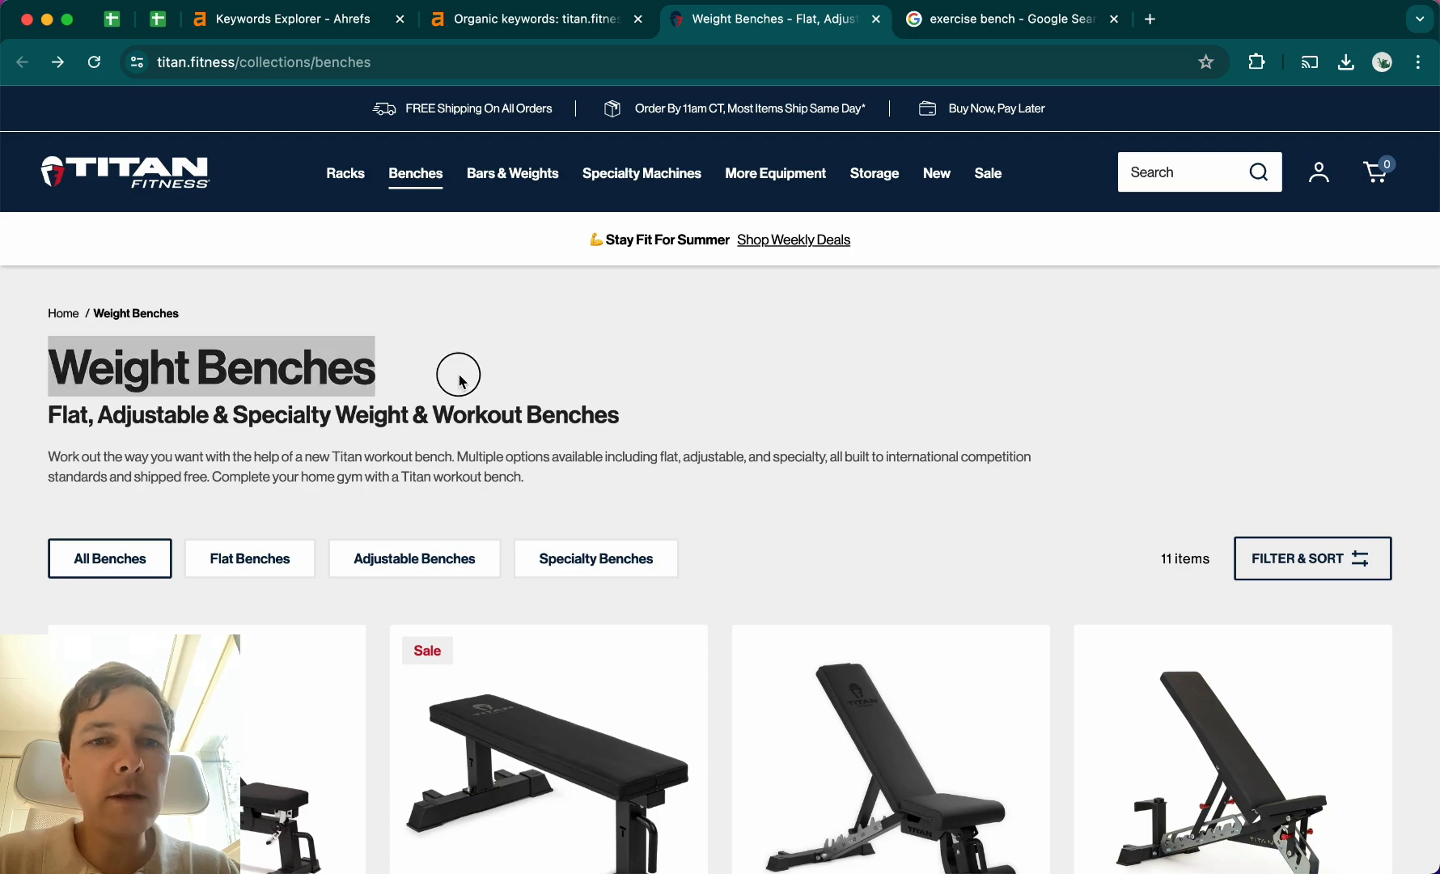
{"action": "scroll", "coordinate": [459, 380], "scroll_direction": "down", "scroll_amount": 1}
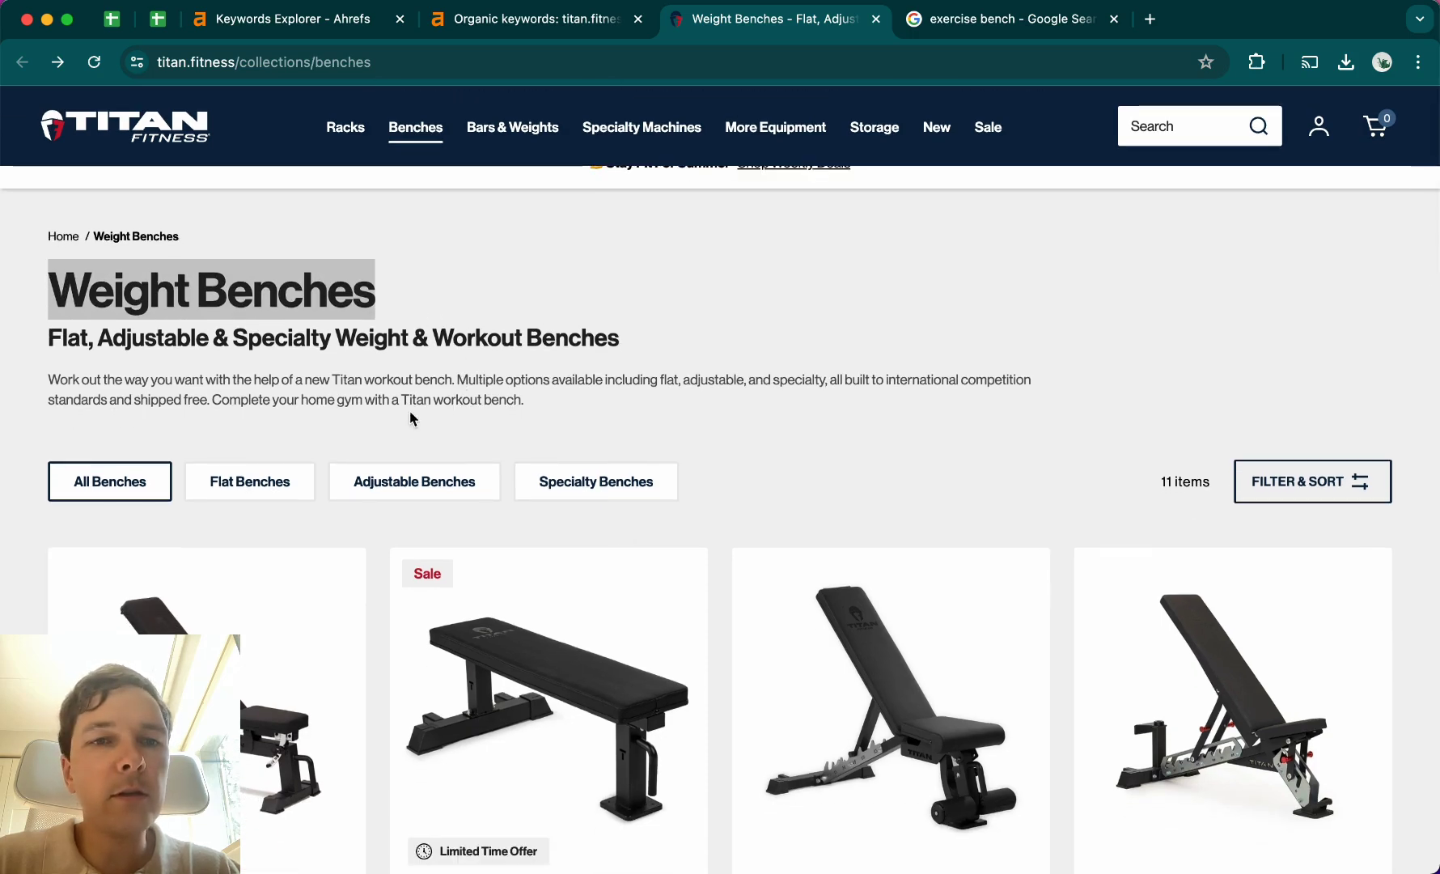
{"action": "left_click_drag", "start_coordinate": [228, 380], "coordinate": [531, 404]}
{"action": "scroll", "coordinate": [531, 406], "scroll_direction": "down", "scroll_amount": 15}
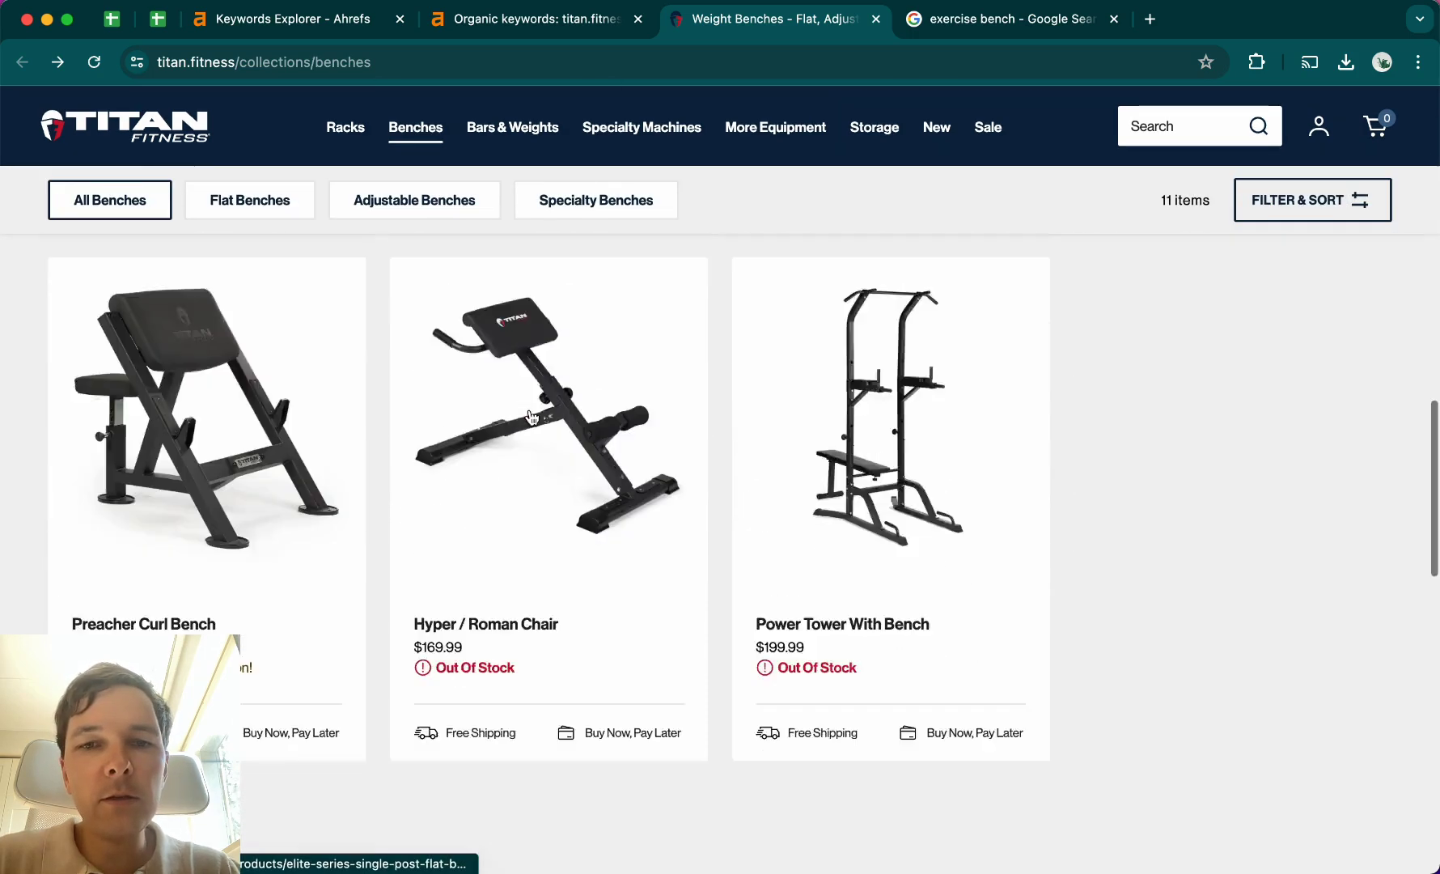
{"action": "scroll", "coordinate": [531, 417], "scroll_direction": "down", "scroll_amount": 8}
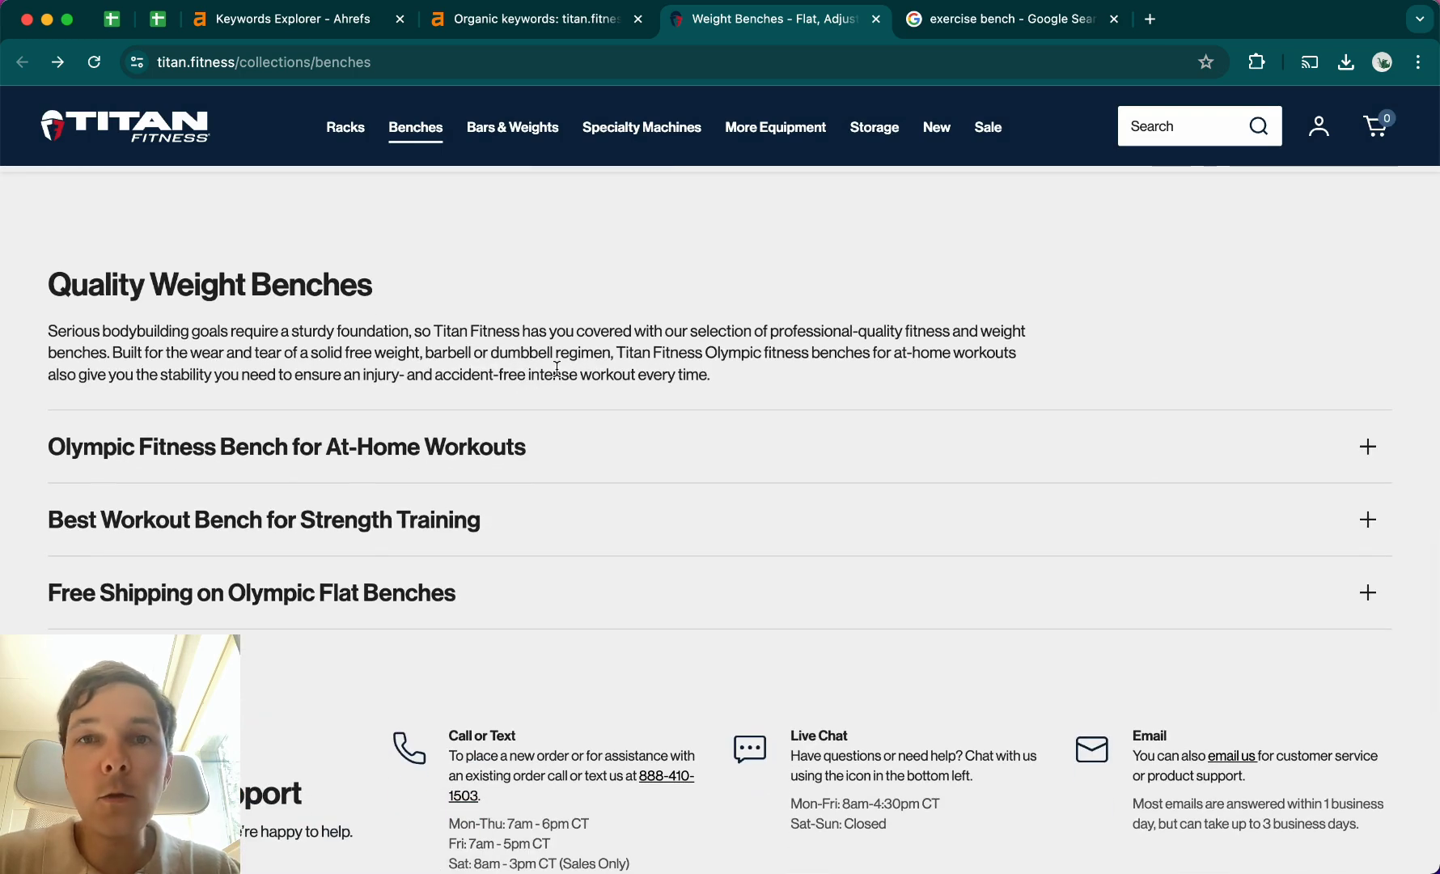
{"action": "scroll", "coordinate": [558, 368], "scroll_direction": "up", "scroll_amount": 2}
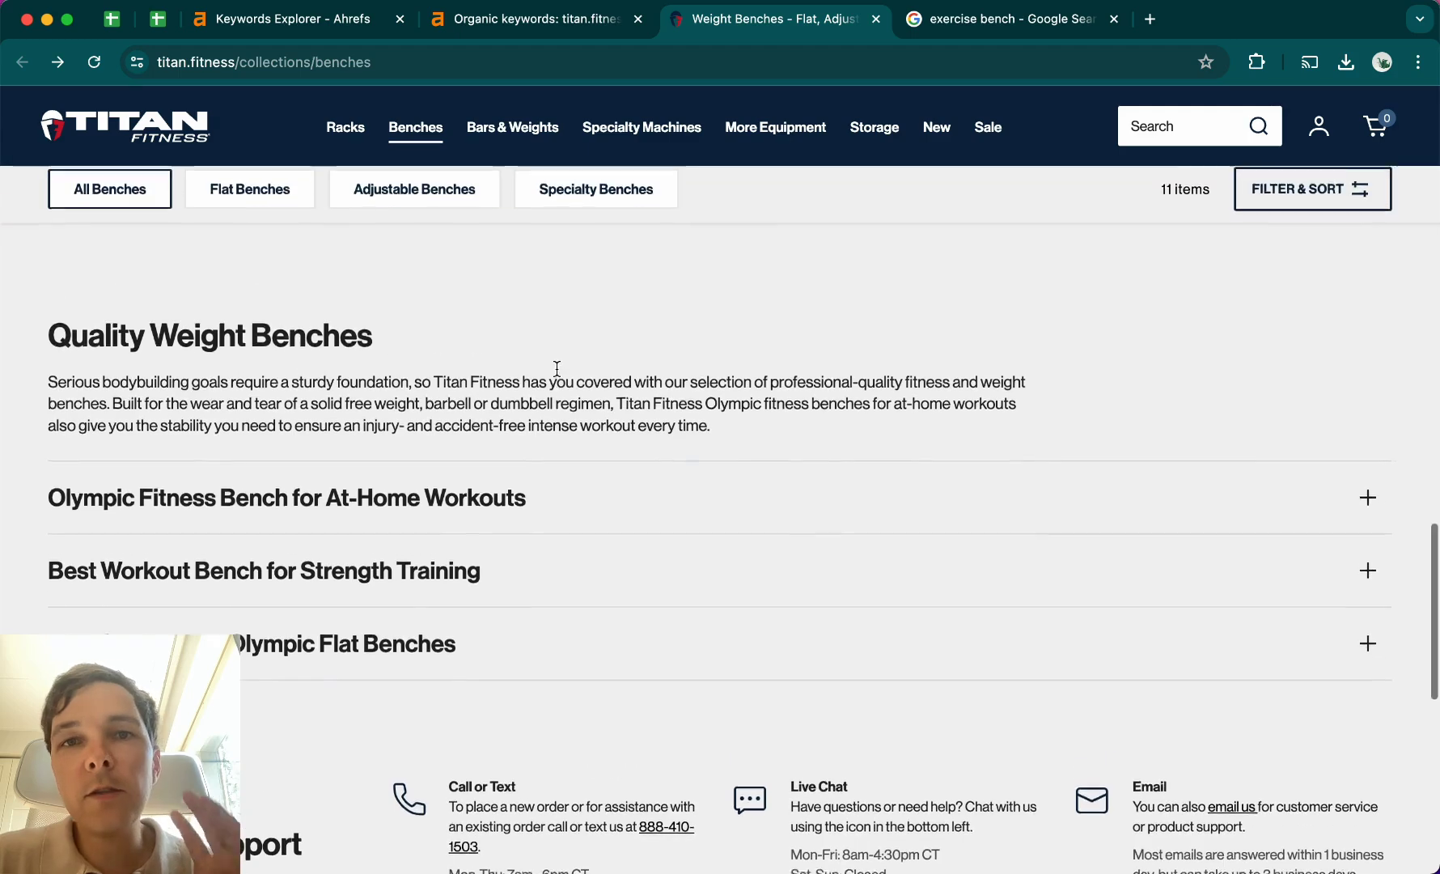
{"action": "scroll", "coordinate": [555, 368], "scroll_direction": "up", "scroll_amount": 12}
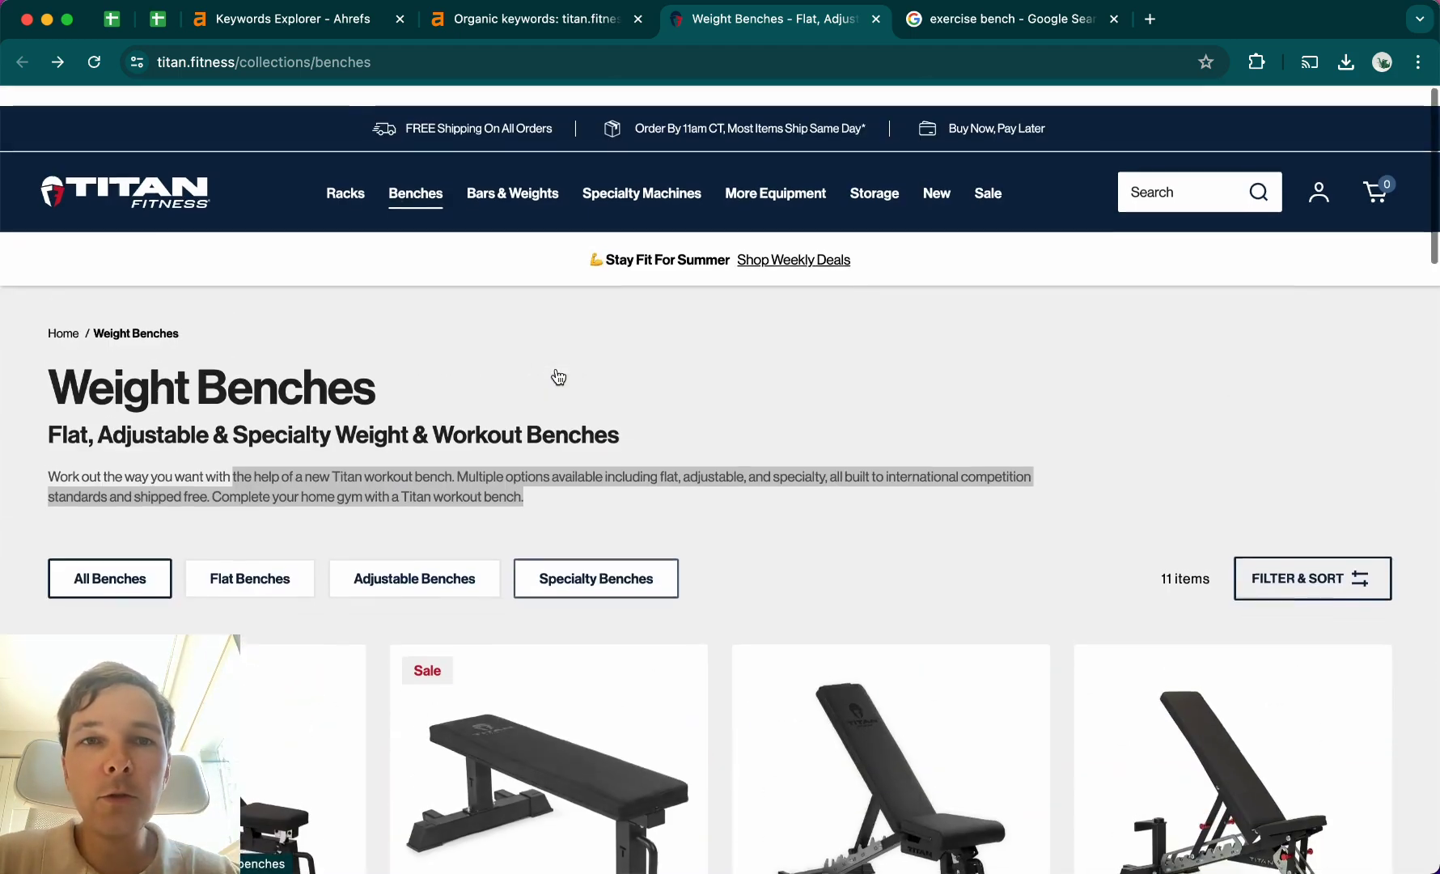
Return to the titan.fitness organic keywords list and highlight 'weight bench' at 28.0K volume.
{"action": "left_click", "coordinate": [349, 29]}
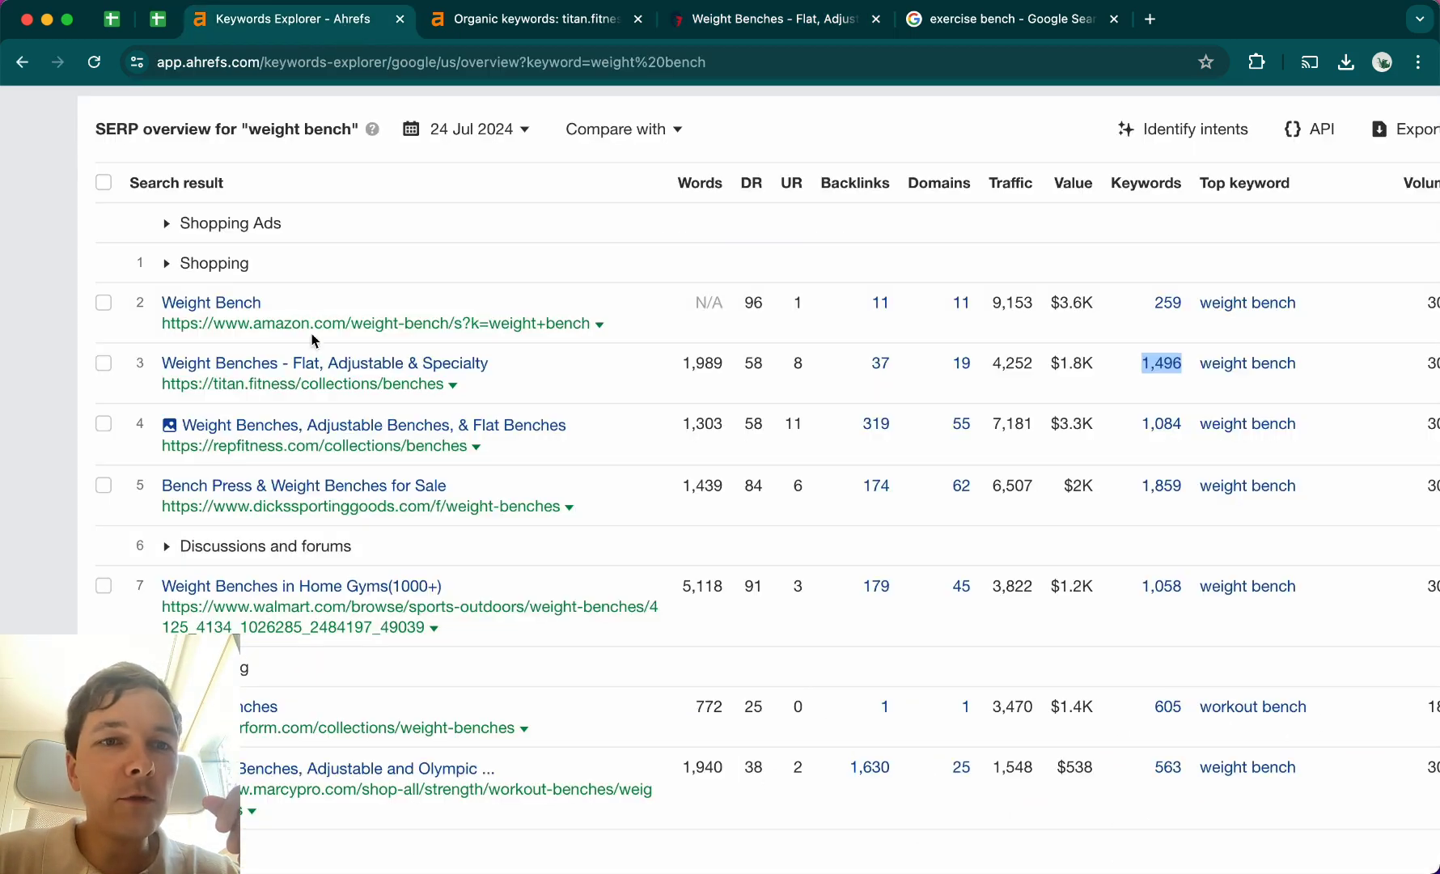
{"action": "left_click", "coordinate": [538, 33]}
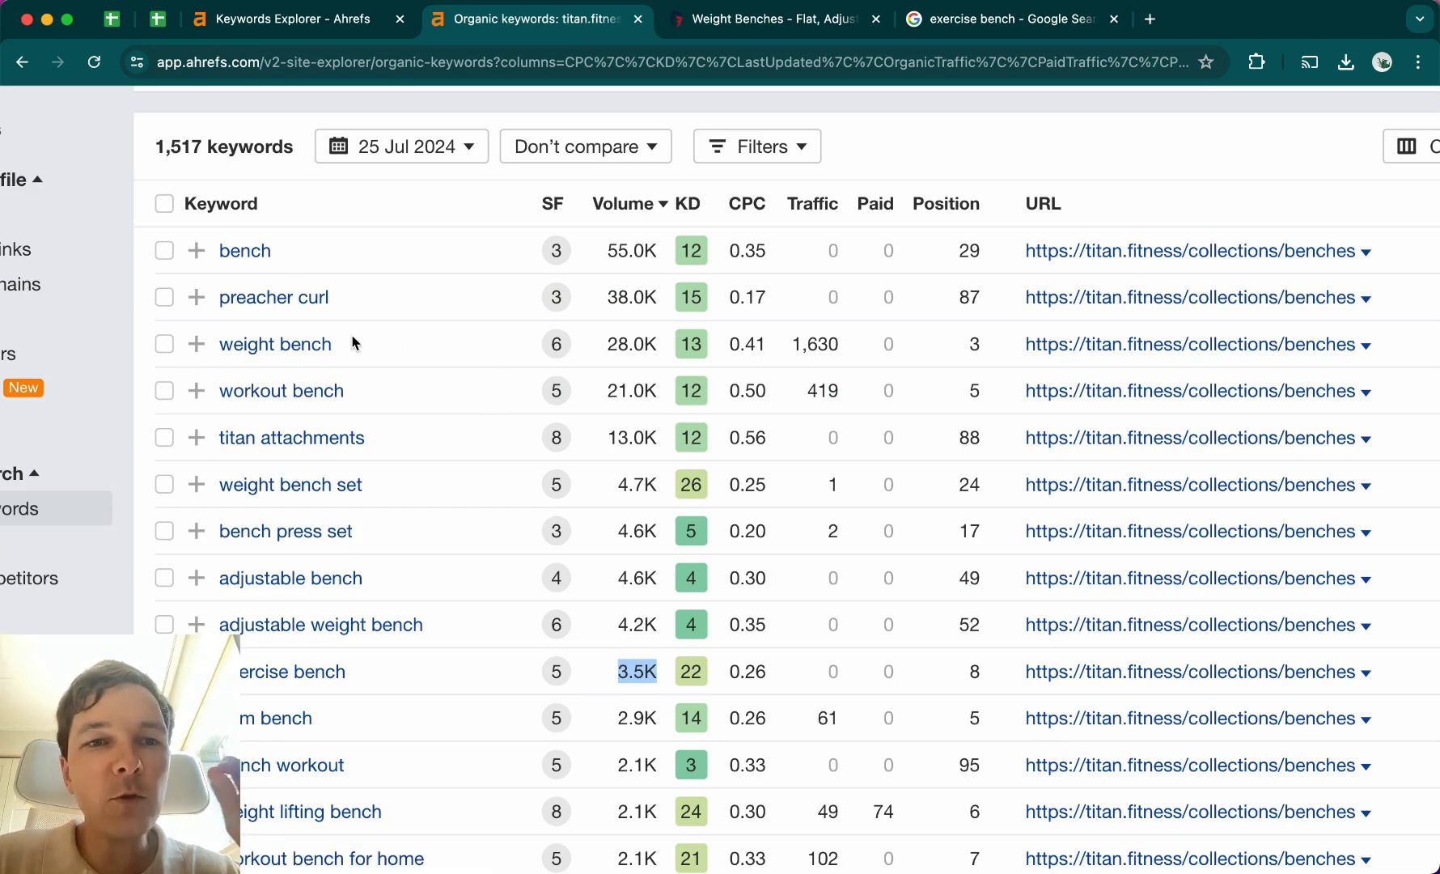
{"action": "left_click_drag", "start_coordinate": [354, 343], "coordinate": [215, 344]}
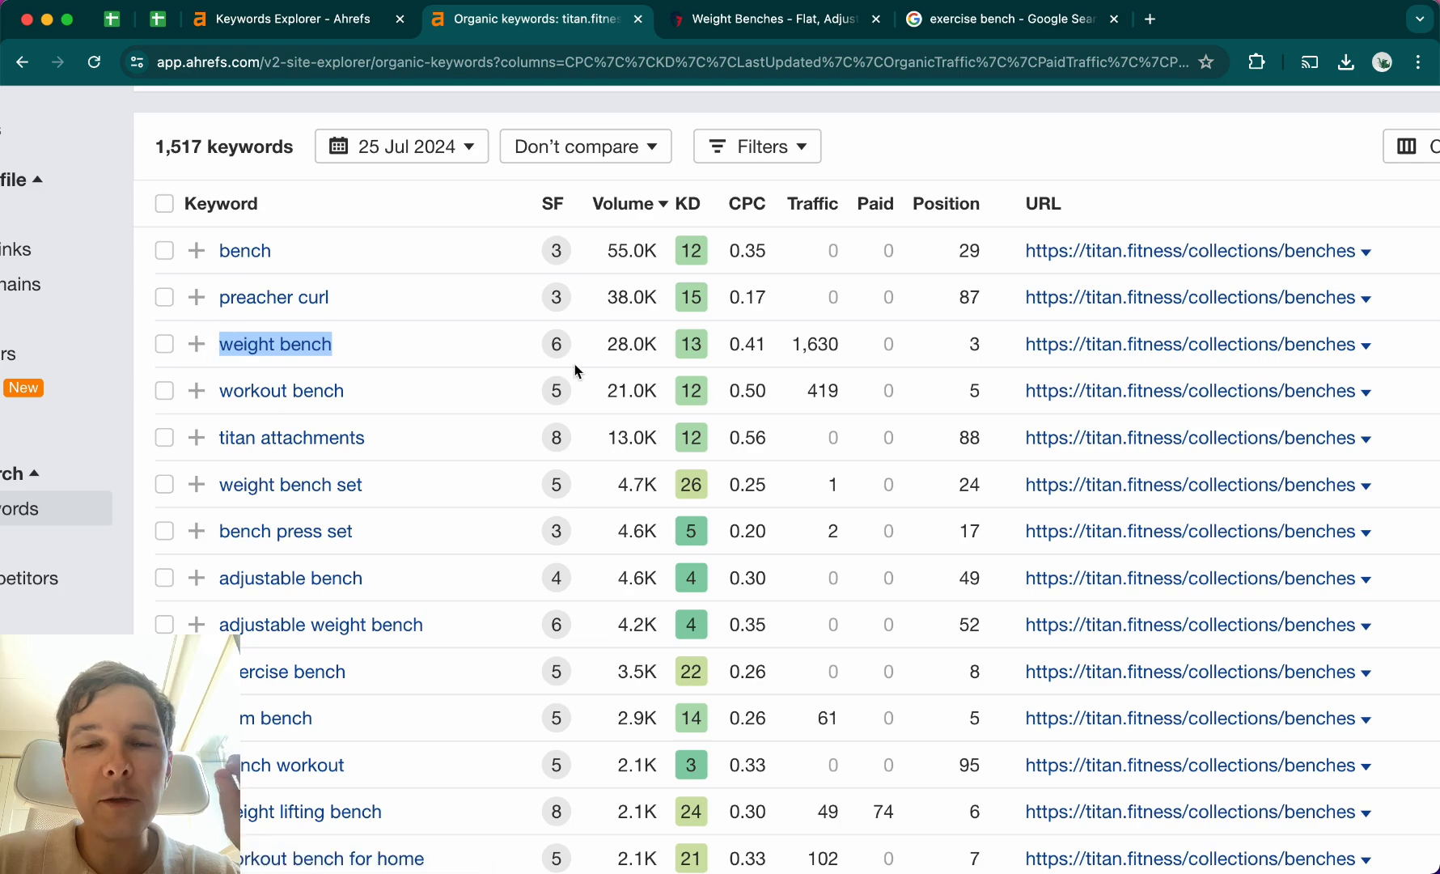